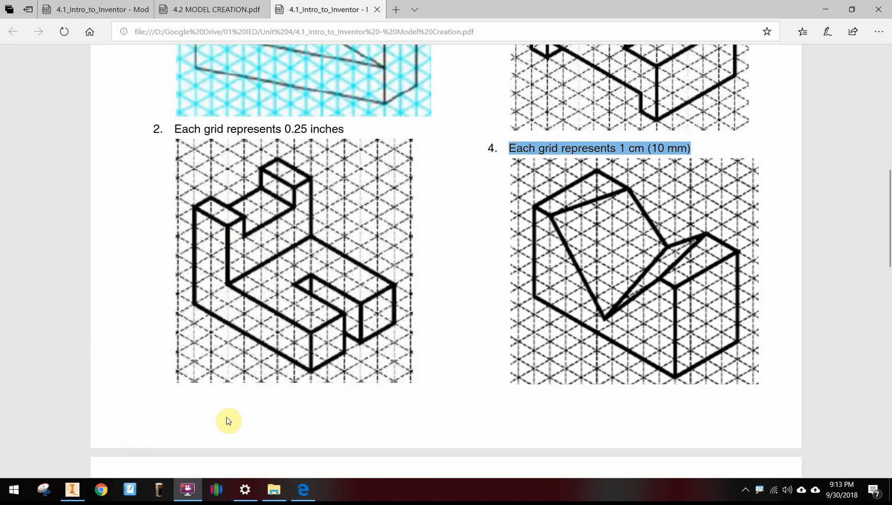
Switch to Autodesk Inventor, create a new part and start a 2D sketch on the front (XY) origin plane.
{"action": "mouse_move", "coordinate": [75, 495]}
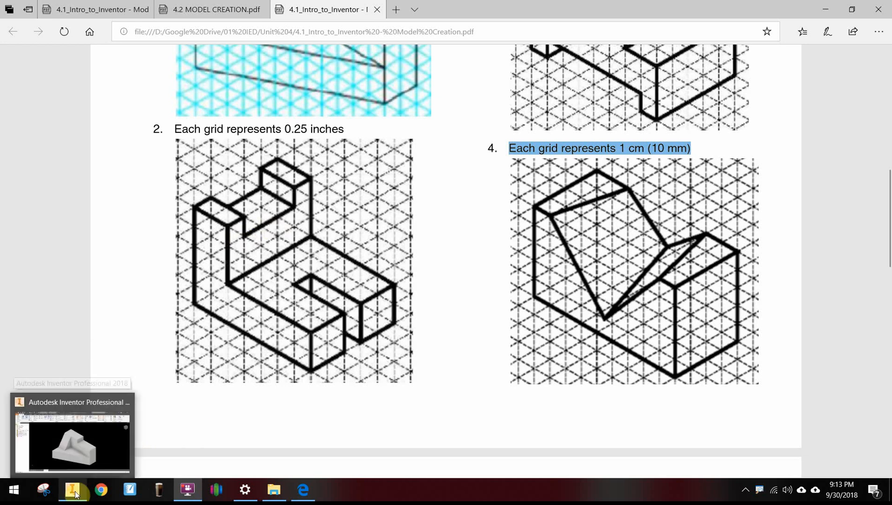
{"action": "left_click", "coordinate": [74, 492]}
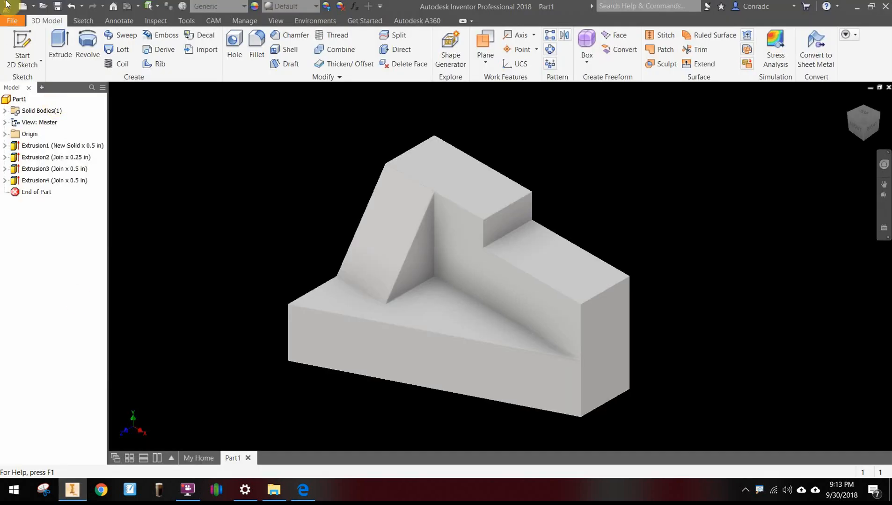
{"action": "left_click", "coordinate": [34, 8]}
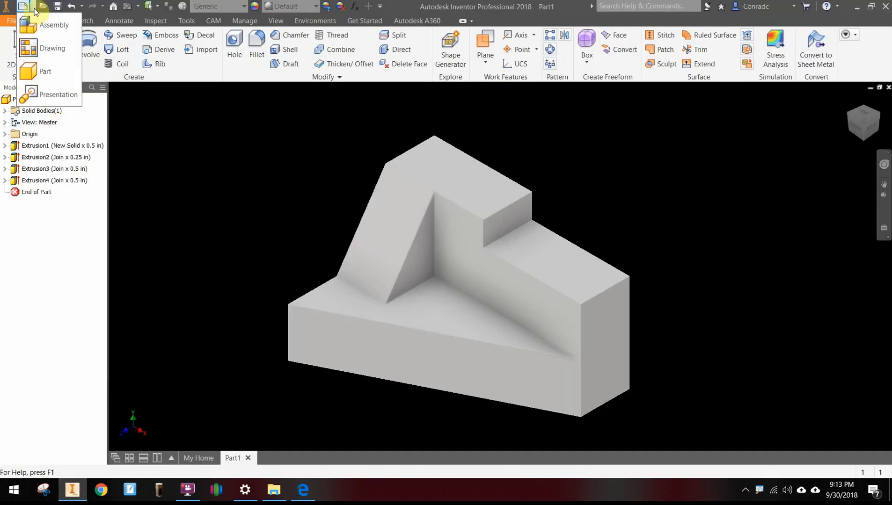
{"action": "left_click", "coordinate": [44, 72]}
{"action": "left_click", "coordinate": [22, 44]}
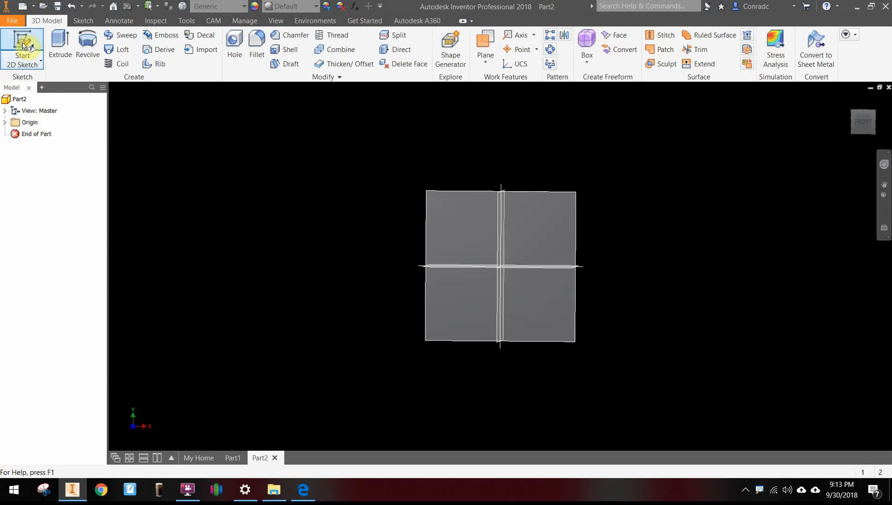
{"action": "left_click", "coordinate": [466, 163]}
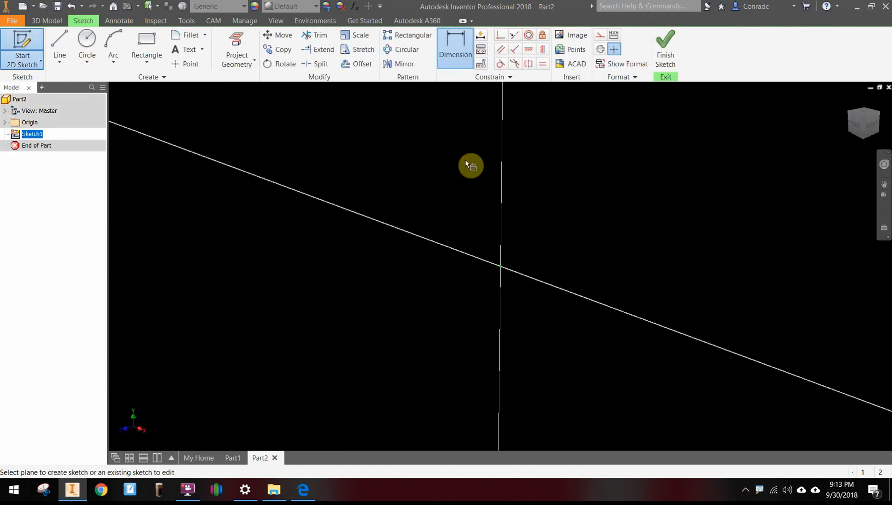
{"action": "mouse_move", "coordinate": [522, 207]}
{"action": "middle_mouse_down"}
{"action": "mouse_move", "coordinate": [522, 224]}
{"action": "mouse_move", "coordinate": [451, 292]}
{"action": "middle_mouse_up"}
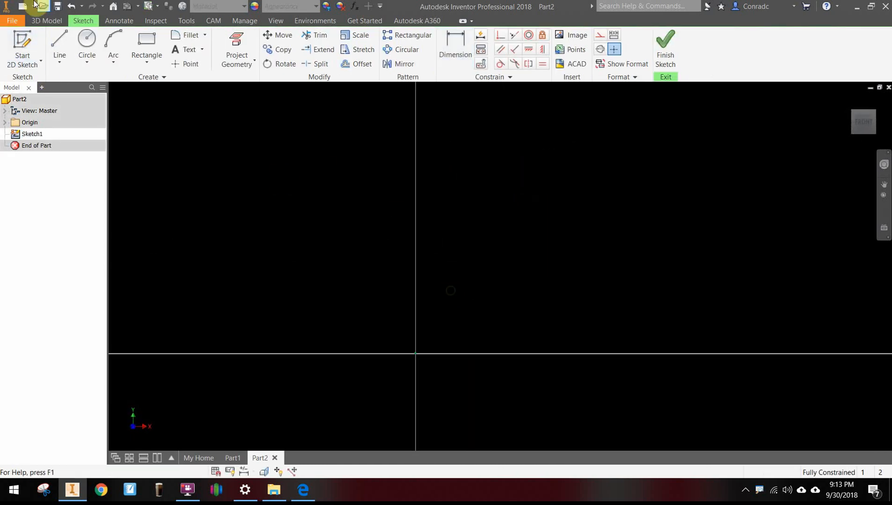
Draw a 1.75 by 1.25 in rectangle with its lower-left corner on the sketch origin.
{"action": "left_click", "coordinate": [147, 44]}
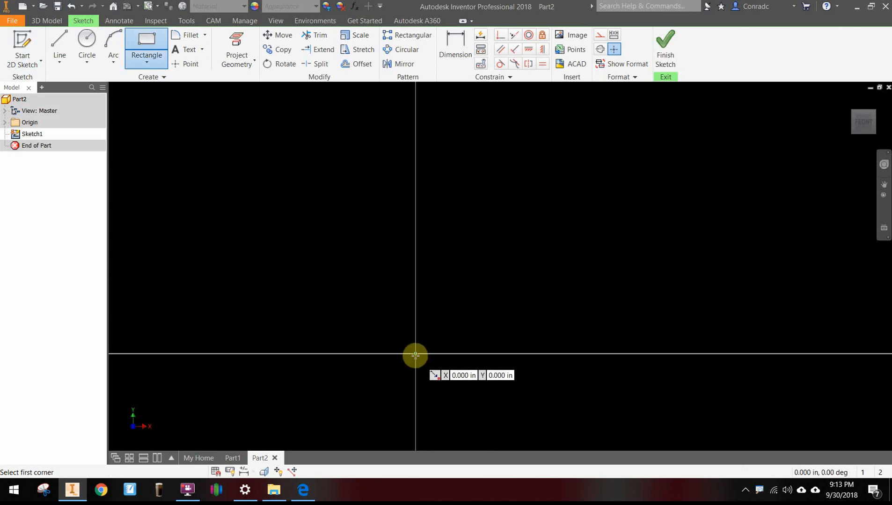
{"action": "left_click", "coordinate": [415, 355]}
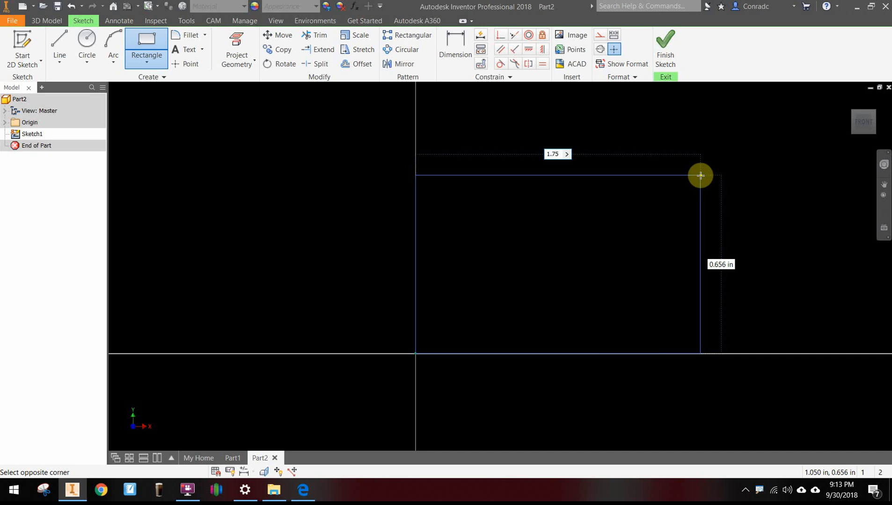
{"action": "key", "text": "Tab"}
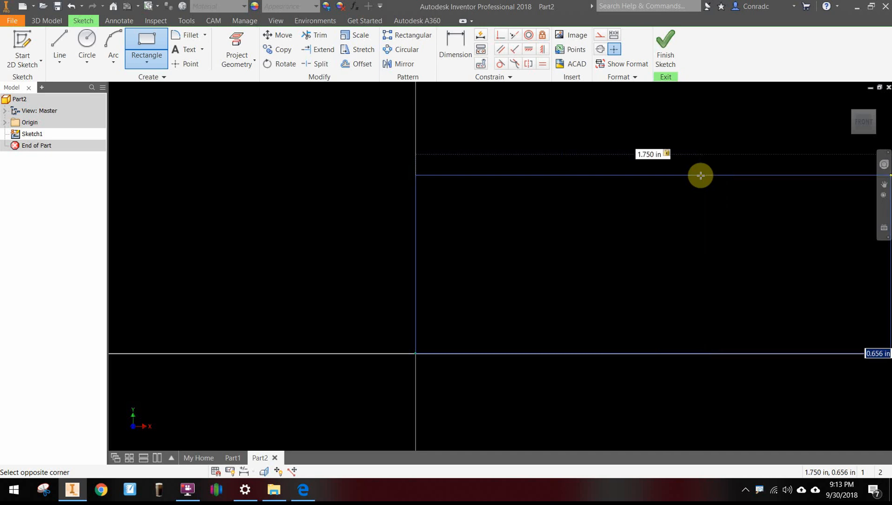
{"action": "key", "text": "Return"}
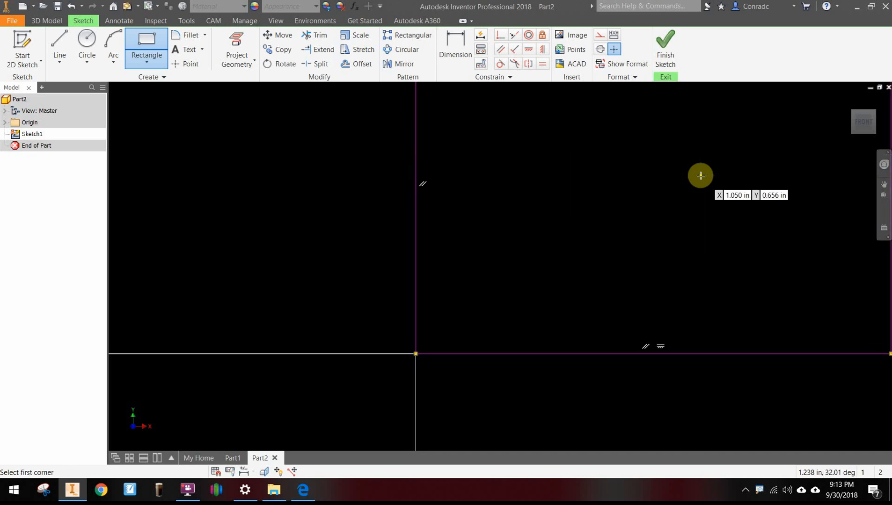
{"action": "scroll", "coordinate": [701, 175], "scroll_direction": "down", "scroll_amount": 5}
{"action": "middle_click_drag", "start_coordinate": [693, 209], "coordinate": [550, 252]}
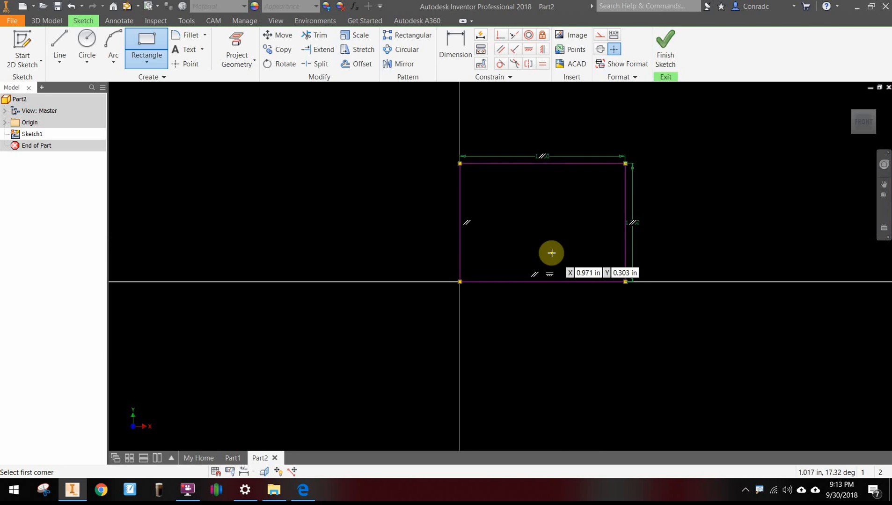
Extrude the rectangle 1.25 in into a solid block.
{"action": "key", "text": "e"}
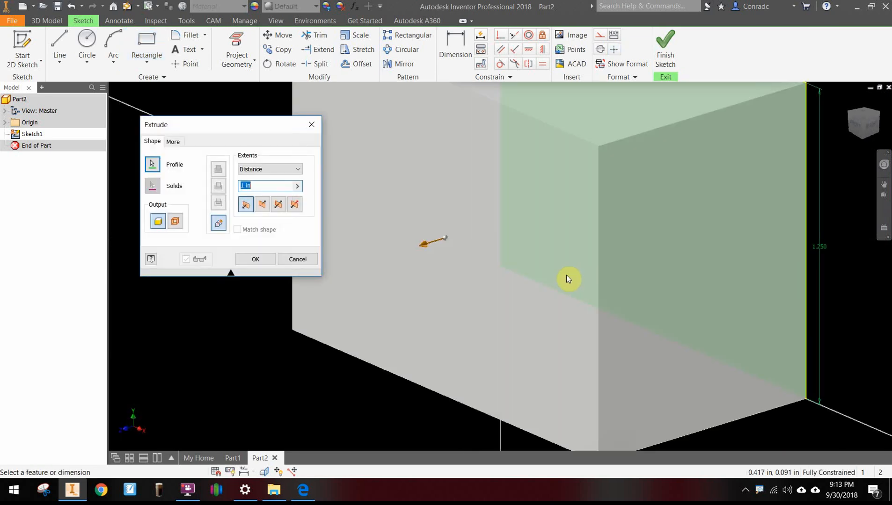
{"action": "type", "text": "1.25"}
{"action": "key", "text": "Return"}
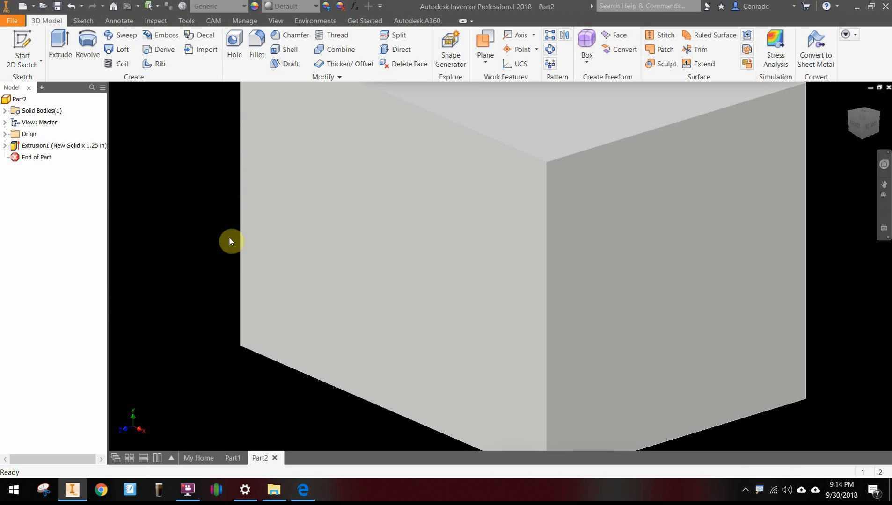
{"action": "scroll", "coordinate": [280, 232], "scroll_direction": "down", "scroll_amount": 3}
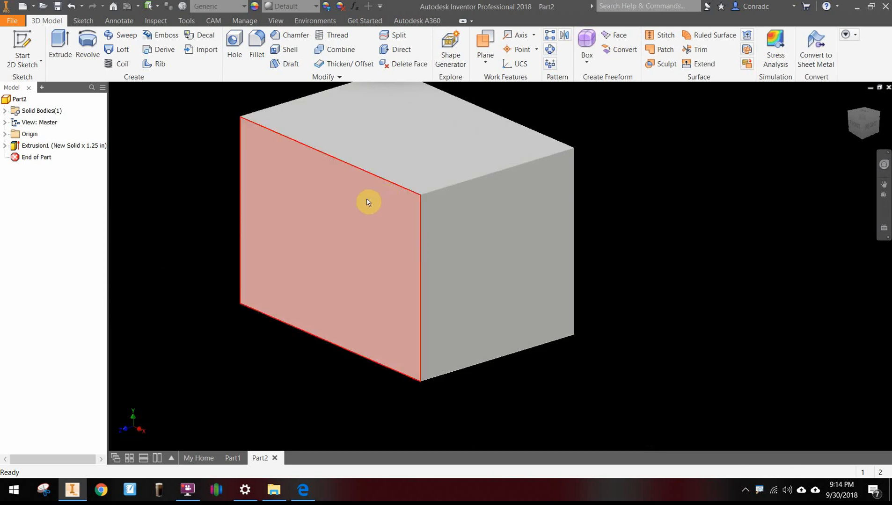
{"action": "mouse_move", "coordinate": [435, 144]}
{"action": "middle_mouse_down", "text": "shift"}
{"action": "mouse_move", "coordinate": [442, 186]}
{"action": "mouse_move", "coordinate": [480, 193]}
{"action": "mouse_move", "coordinate": [550, 179]}
{"action": "middle_mouse_up", "text": "shift"}
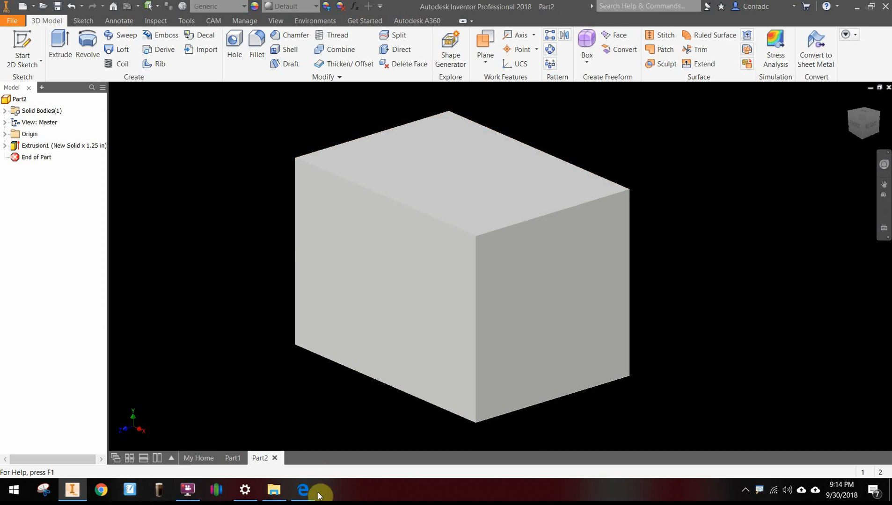
Consult the exercise 2 isometric drawing in Edge, and back in Inventor start a sketch on the block's front face.
{"action": "left_click", "coordinate": [304, 490]}
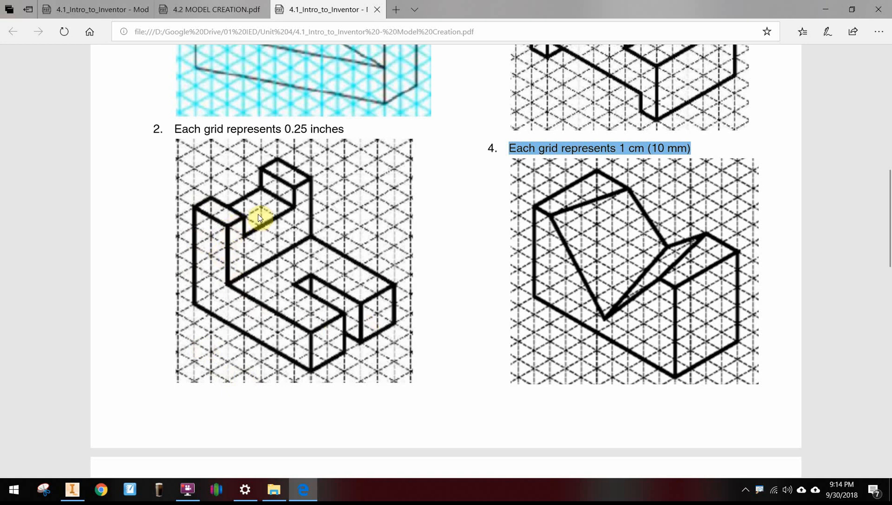
{"action": "left_click", "coordinate": [73, 490]}
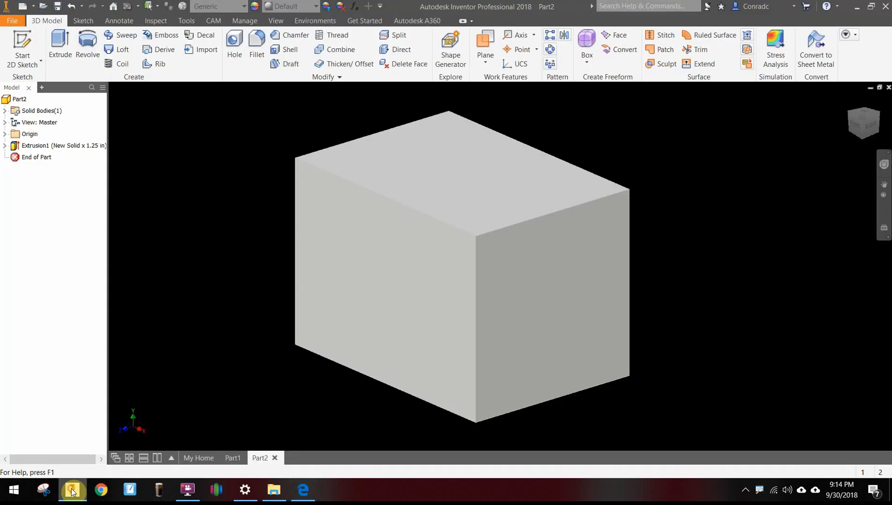
{"action": "left_click", "coordinate": [22, 47]}
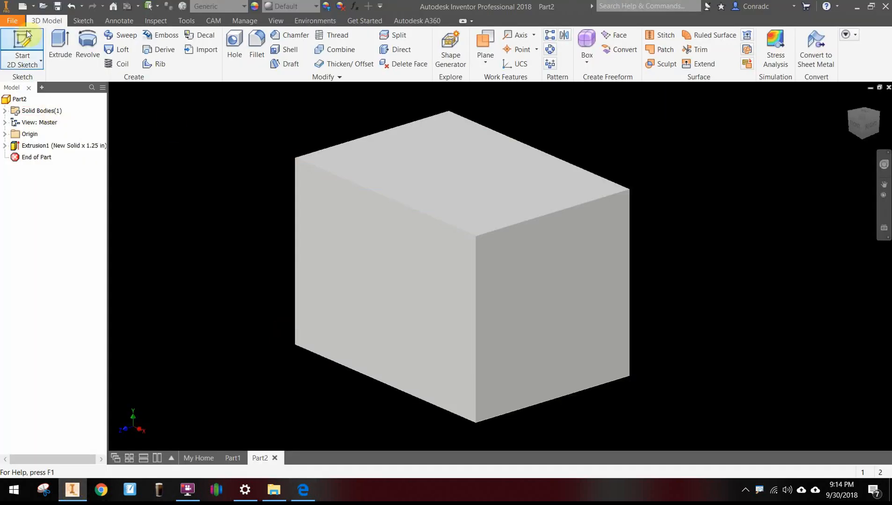
{"action": "left_click", "coordinate": [412, 252]}
{"action": "mouse_move", "coordinate": [607, 207]}
{"action": "middle_mouse_down"}
{"action": "mouse_move", "coordinate": [378, 341]}
{"action": "mouse_move", "coordinate": [445, 260]}
{"action": "middle_mouse_up"}
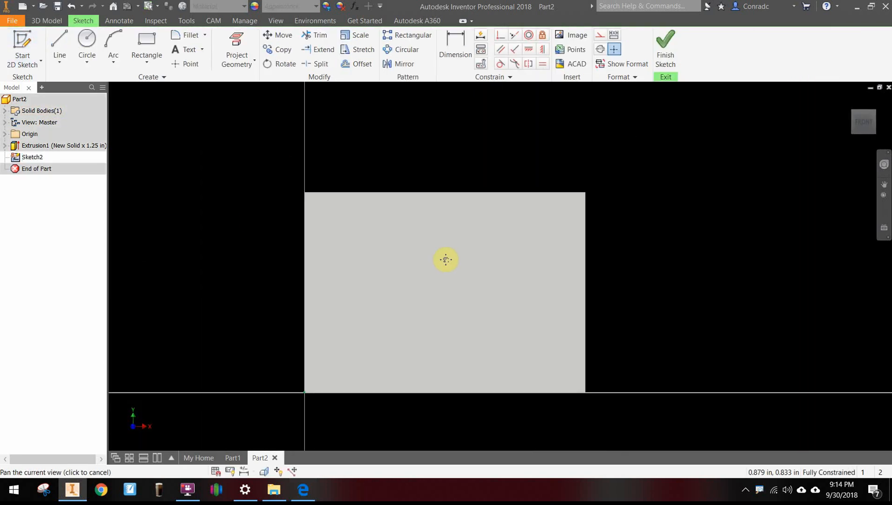
Project the front face's outline and draw a rectangle about 1.3 by 0.8 in inward from the face's upper-right corner.
{"action": "left_click", "coordinate": [144, 45]}
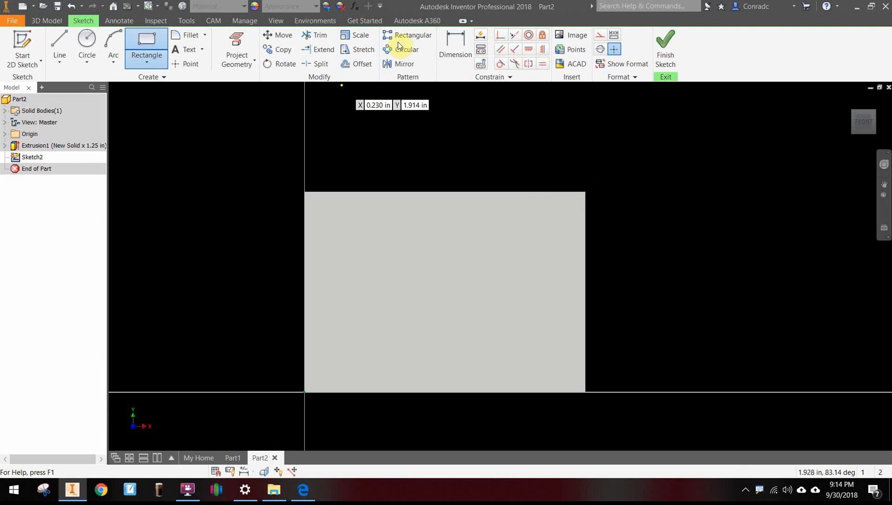
{"action": "left_click", "coordinate": [236, 47]}
{"action": "left_click", "coordinate": [509, 241]}
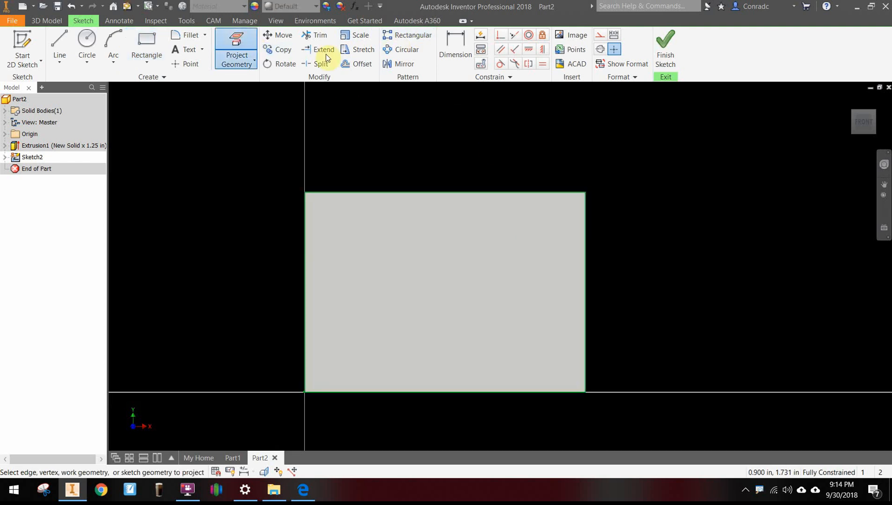
{"action": "left_click", "coordinate": [133, 38]}
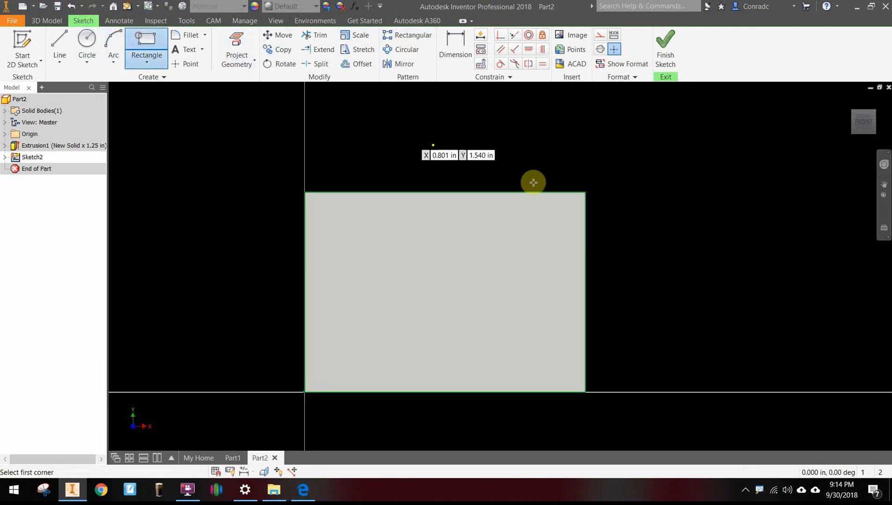
{"action": "left_click", "coordinate": [583, 191]}
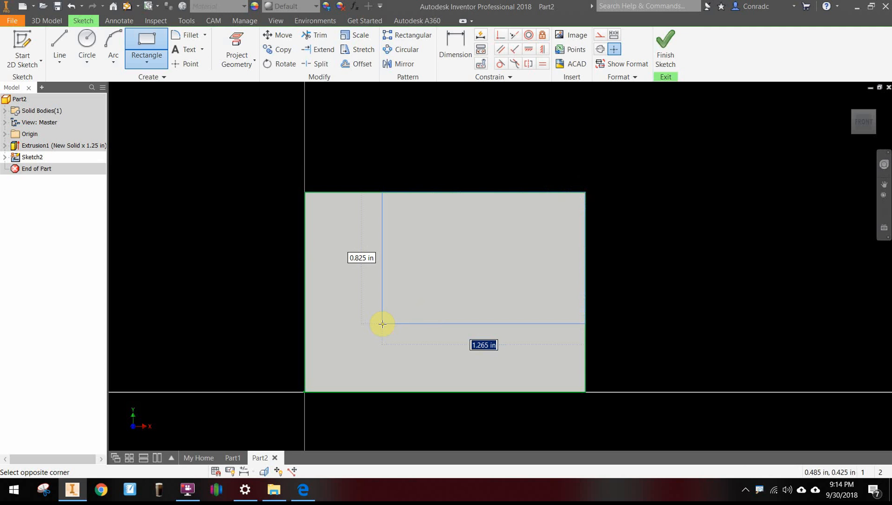
{"action": "left_click", "coordinate": [380, 326]}
{"action": "right_click", "coordinate": [431, 287]}
{"action": "left_click", "coordinate": [465, 284]}
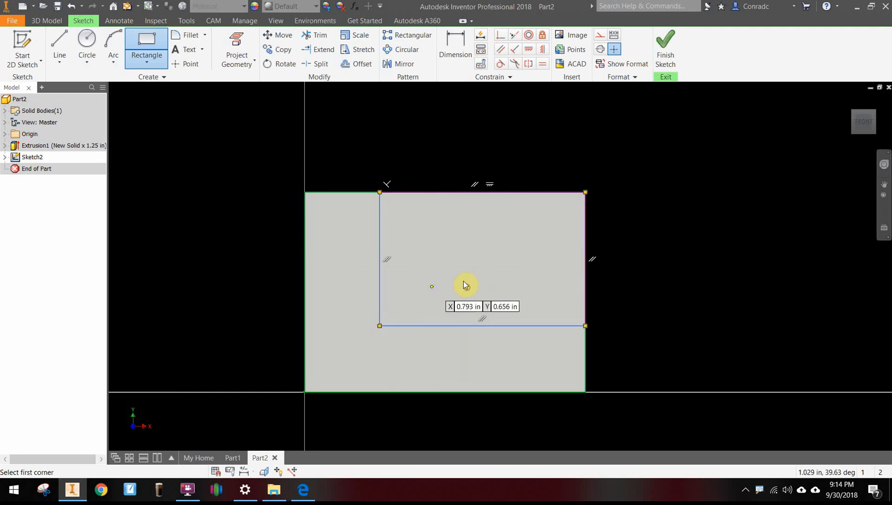
Dimension the distance between the face's left edge and the rectangle's left side as 0.5 in.
{"action": "left_click", "coordinate": [456, 42]}
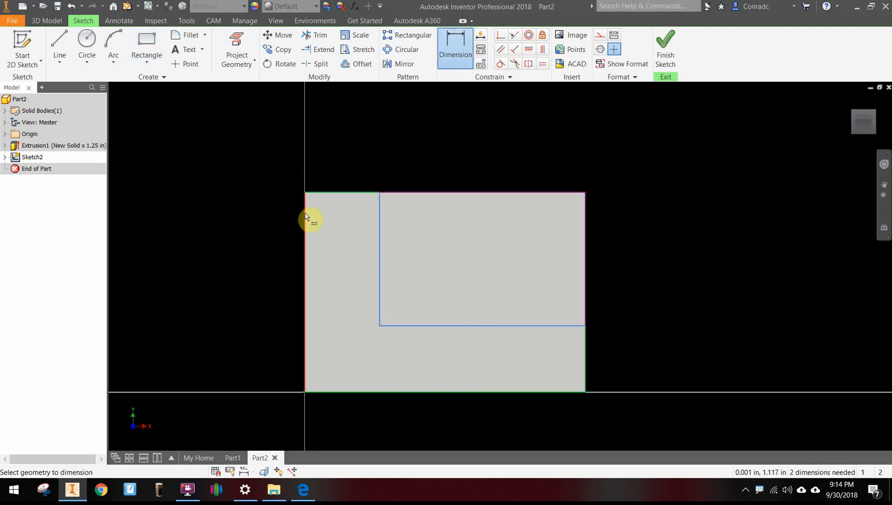
{"action": "left_click", "coordinate": [305, 217]}
{"action": "left_click", "coordinate": [379, 213]}
{"action": "left_click", "coordinate": [358, 151]}
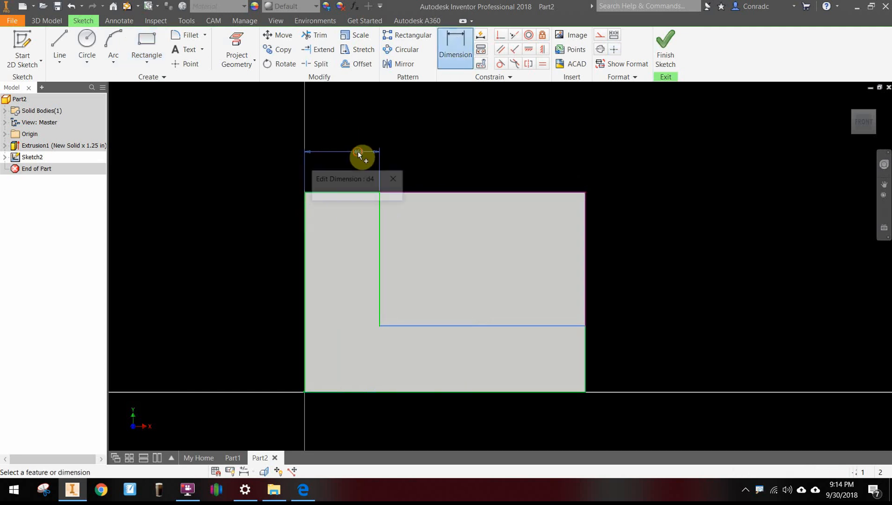
{"action": "type", "text": ".5"}
{"action": "key", "text": "Return"}
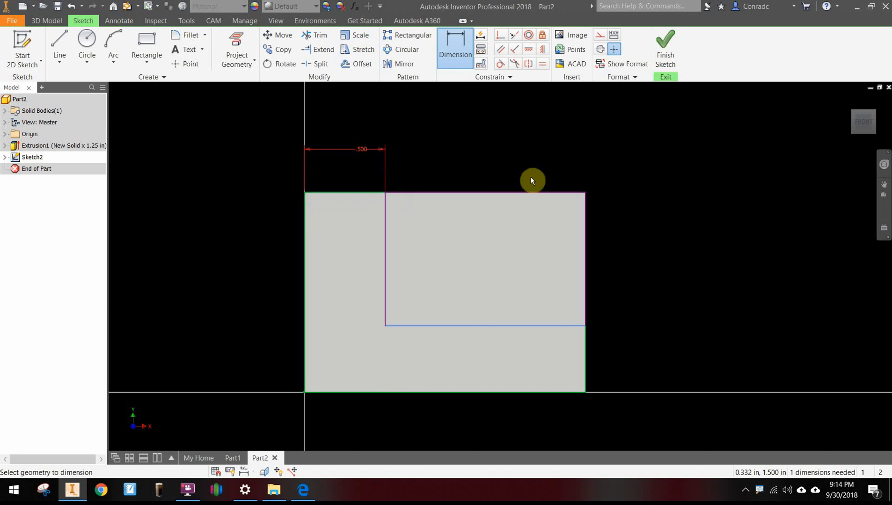
Dimension the distance between the rectangle's lower side and the face's bottom edge as 0.5 in.
{"action": "left_click", "coordinate": [519, 326]}
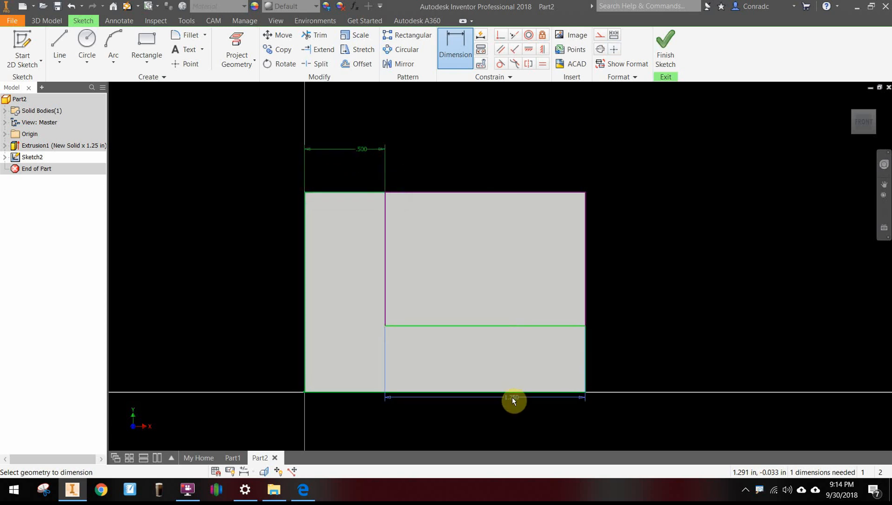
{"action": "left_click", "coordinate": [512, 392]}
{"action": "left_click", "coordinate": [521, 367]}
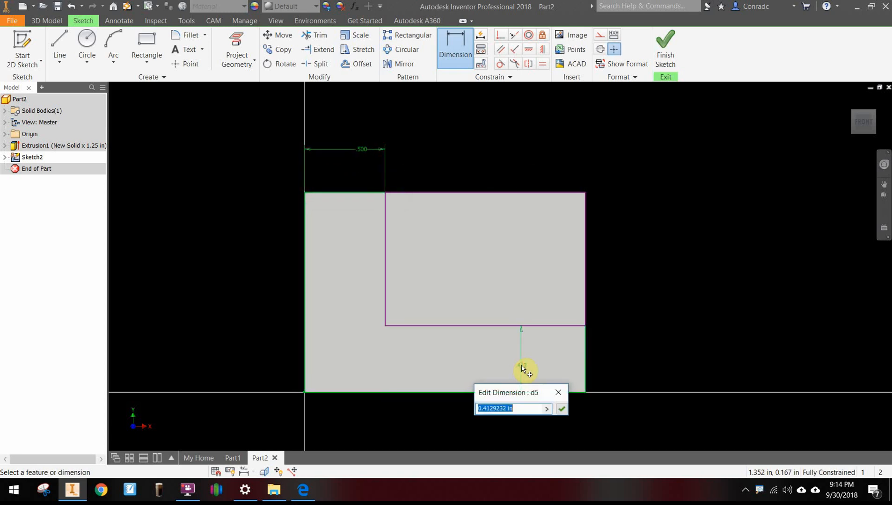
{"action": "type", "text": ".5"}
{"action": "key", "text": "Return"}
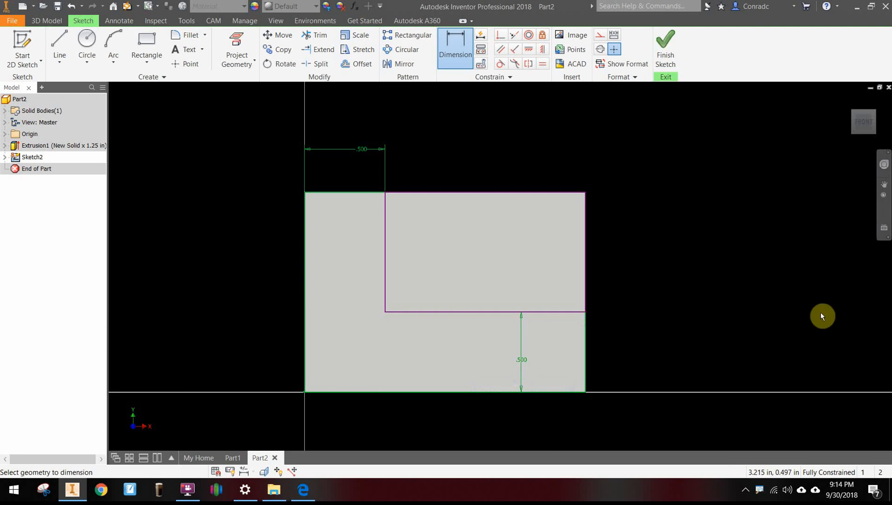
Extrude the upper-right rectangle as a cut through the whole block, with extents set to All.
{"action": "key", "text": "e"}
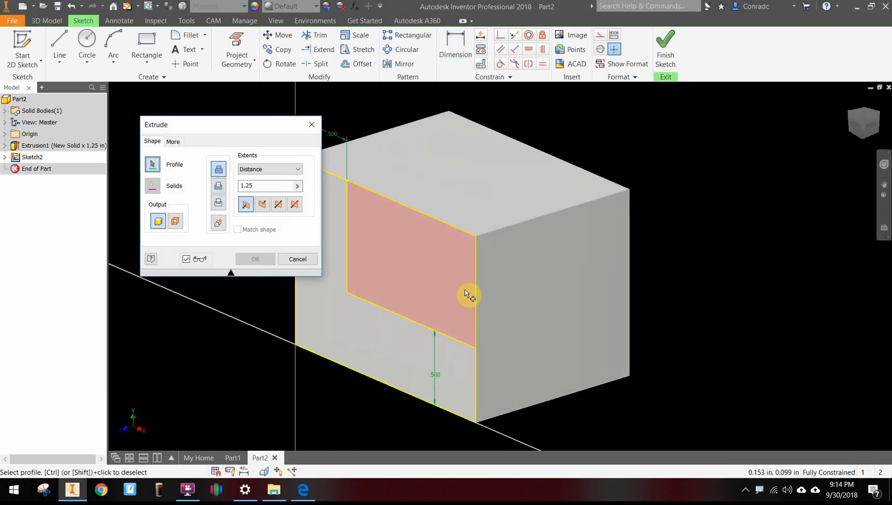
{"action": "left_click", "coordinate": [218, 186]}
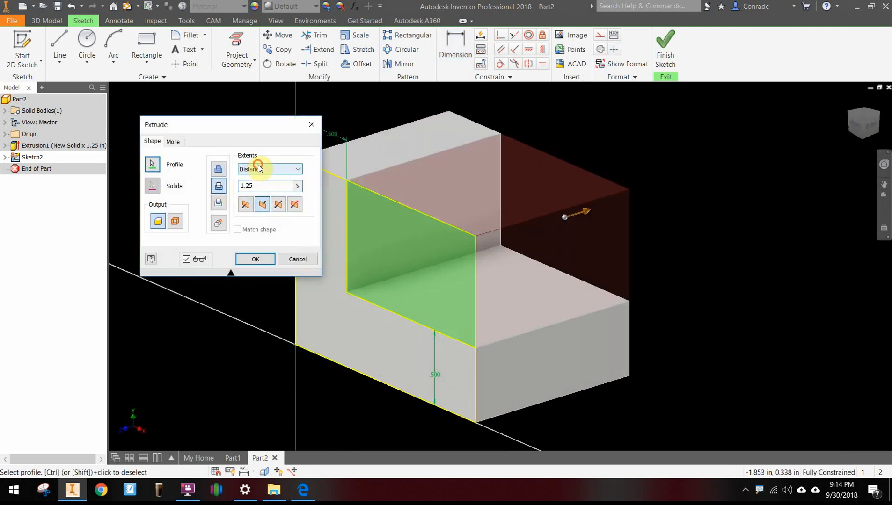
{"action": "left_click", "coordinate": [259, 168]}
{"action": "left_click", "coordinate": [248, 209]}
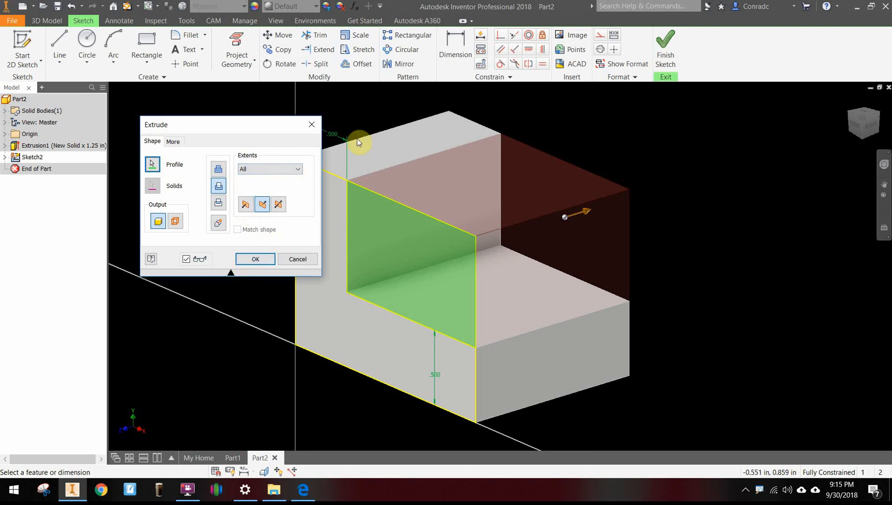
{"action": "left_click", "coordinate": [257, 260]}
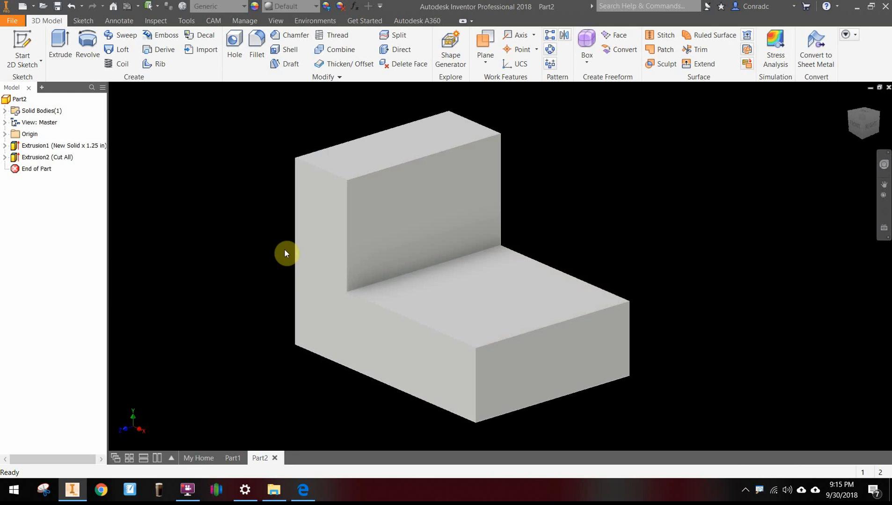
Start a sketch on the upright wall's inner vertical face and draw a rectangle about 0.86 by 0.2 in along its top edge.
{"action": "left_click", "coordinate": [454, 194]}
{"action": "left_click", "coordinate": [507, 185]}
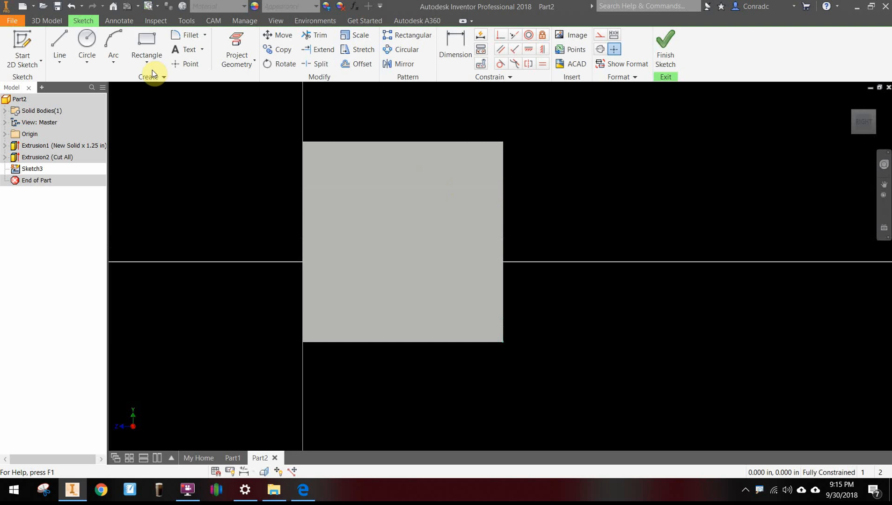
{"action": "left_click", "coordinate": [145, 40]}
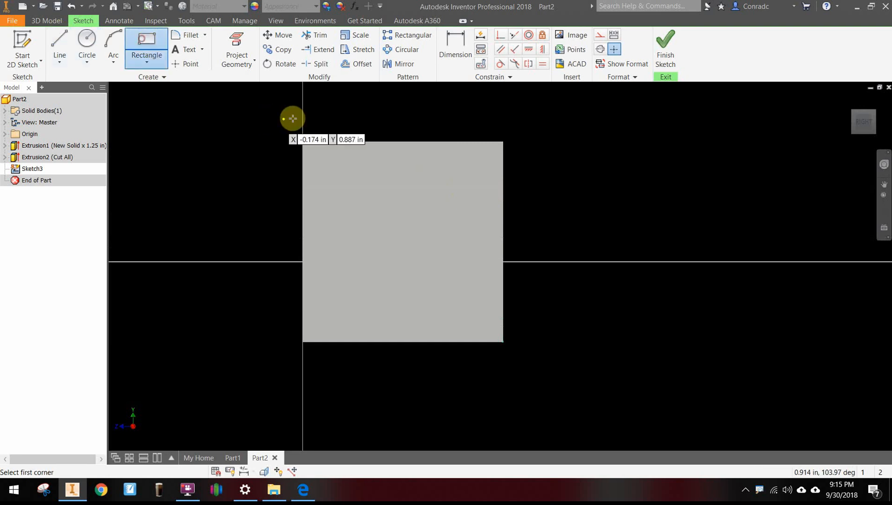
{"action": "left_click", "coordinate": [335, 142]}
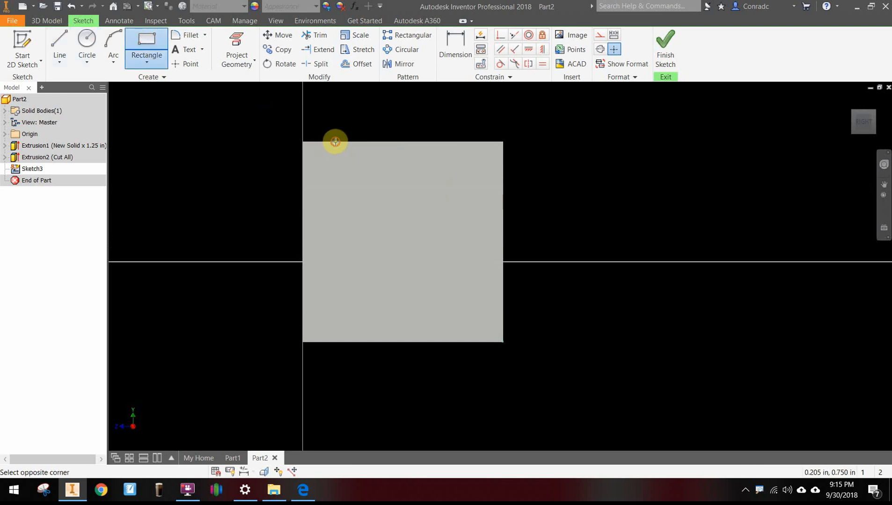
{"action": "left_click", "coordinate": [474, 173]}
{"action": "right_click", "coordinate": [474, 174]}
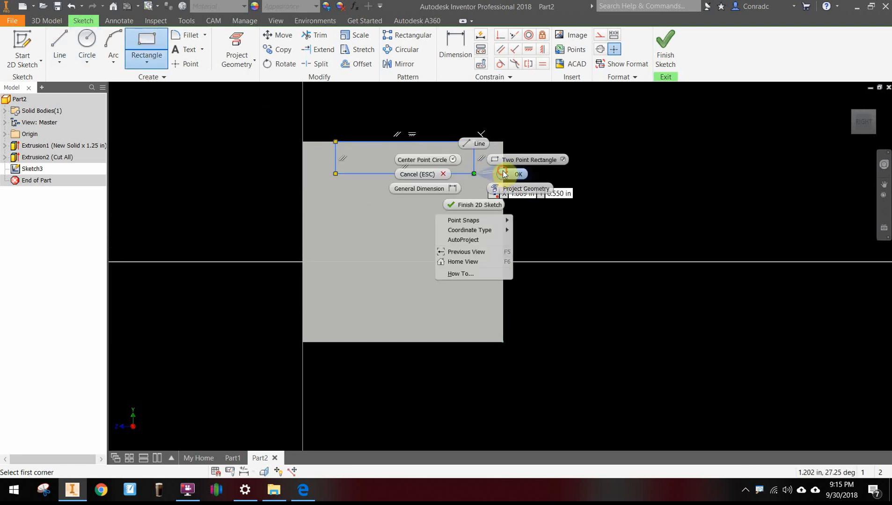
{"action": "left_click", "coordinate": [512, 175]}
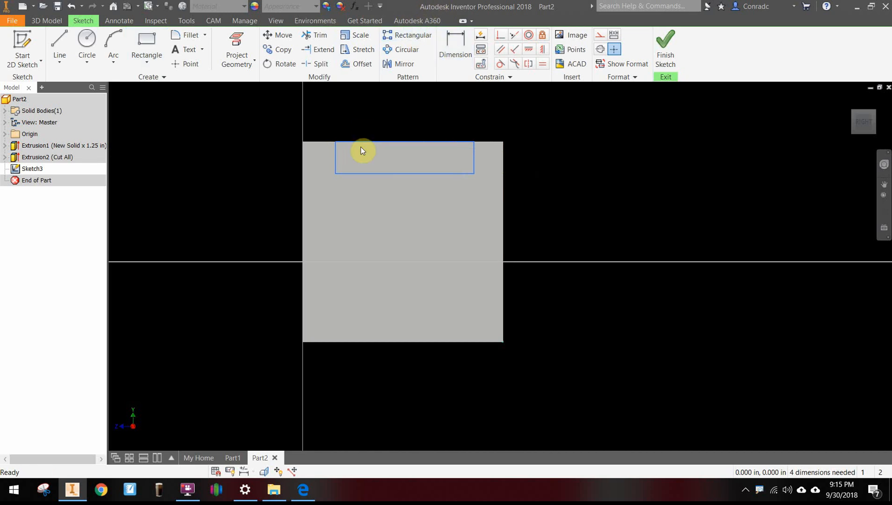
Dimension the rectangle on the upright wall as 0.25 in high and 0.75 in wide.
{"action": "left_click", "coordinate": [447, 44]}
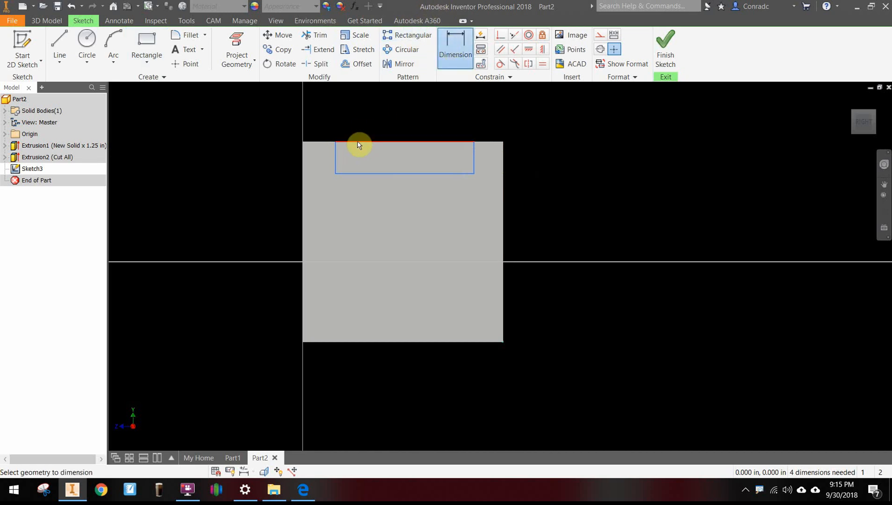
{"action": "left_click", "coordinate": [337, 164]}
{"action": "left_click", "coordinate": [323, 163]}
{"action": "type", "text": ".25"}
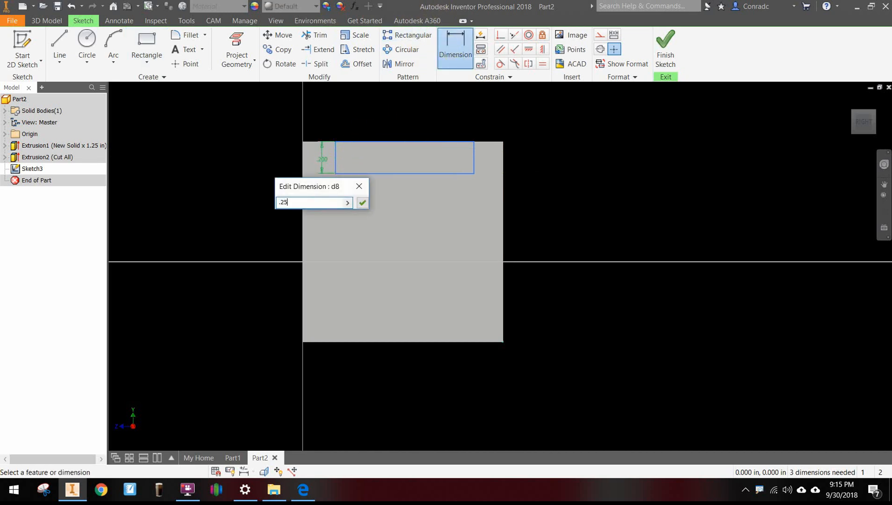
{"action": "key", "text": "Return"}
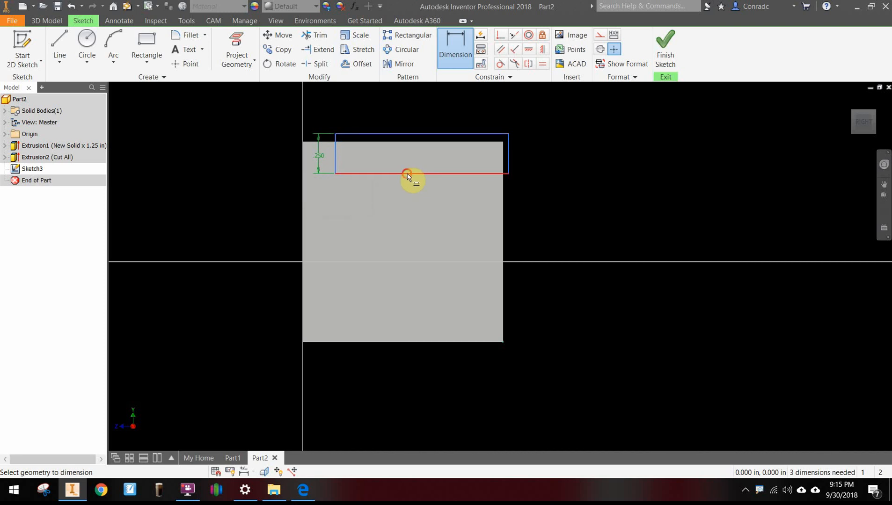
{"action": "left_click", "coordinate": [407, 174]}
{"action": "left_click", "coordinate": [406, 200]}
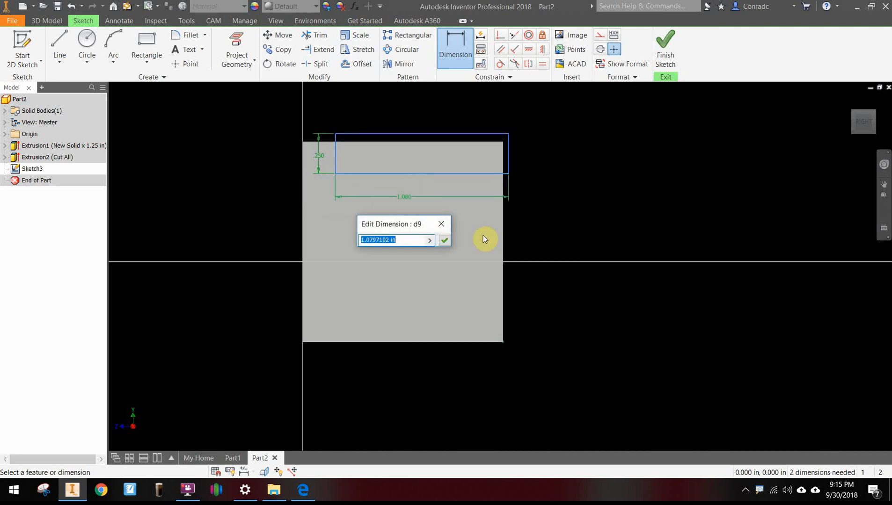
{"action": "type", "text": ".75"}
{"action": "key", "text": "Return"}
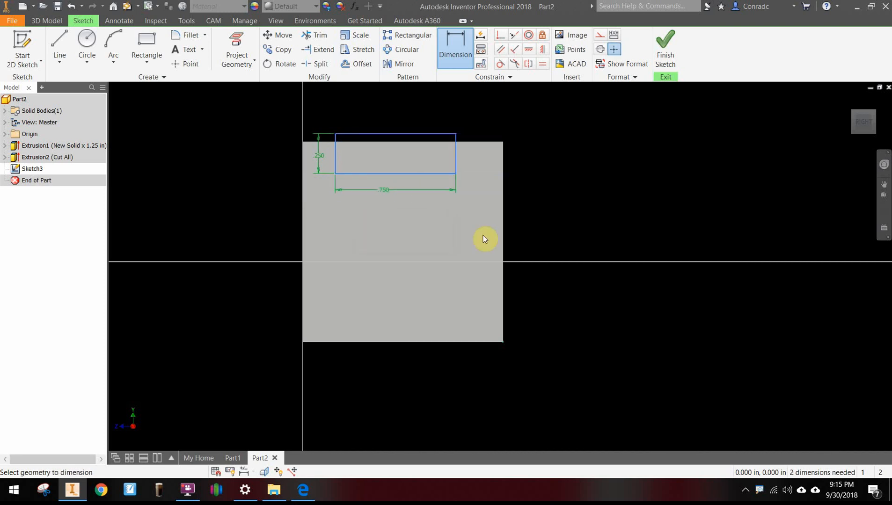
Make the rectangle's upper side collinear with the top edge of the upright wall.
{"action": "mouse_move", "coordinate": [445, 119]}
{"action": "middle_mouse_down"}
{"action": "mouse_move", "coordinate": [475, 153]}
{"action": "mouse_move", "coordinate": [448, 189]}
{"action": "mouse_move", "coordinate": [461, 189]}
{"action": "middle_mouse_up"}
{"action": "scroll", "coordinate": [419, 191], "scroll_direction": "up", "scroll_amount": 3}
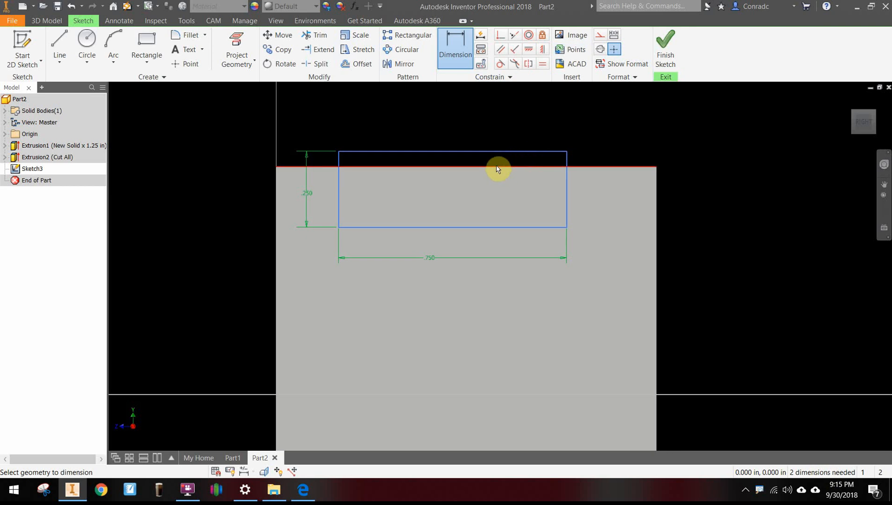
{"action": "left_click", "coordinate": [514, 35]}
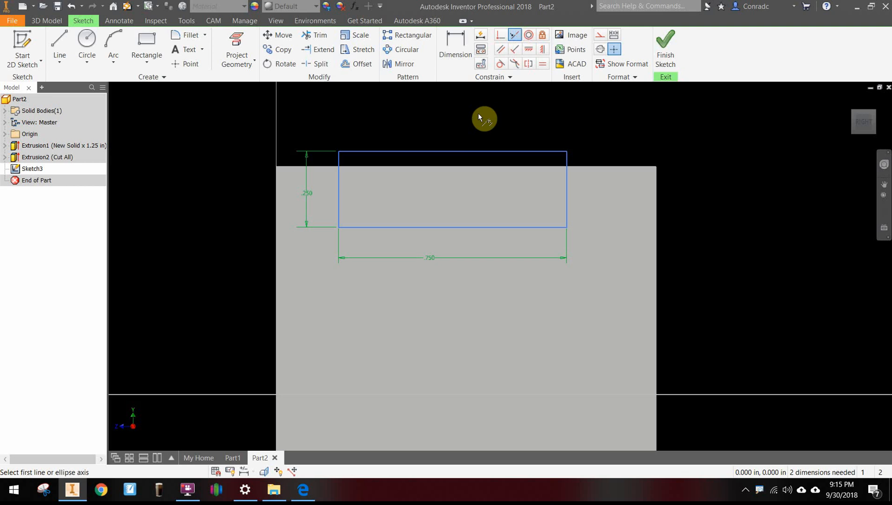
{"action": "left_click", "coordinate": [470, 152]}
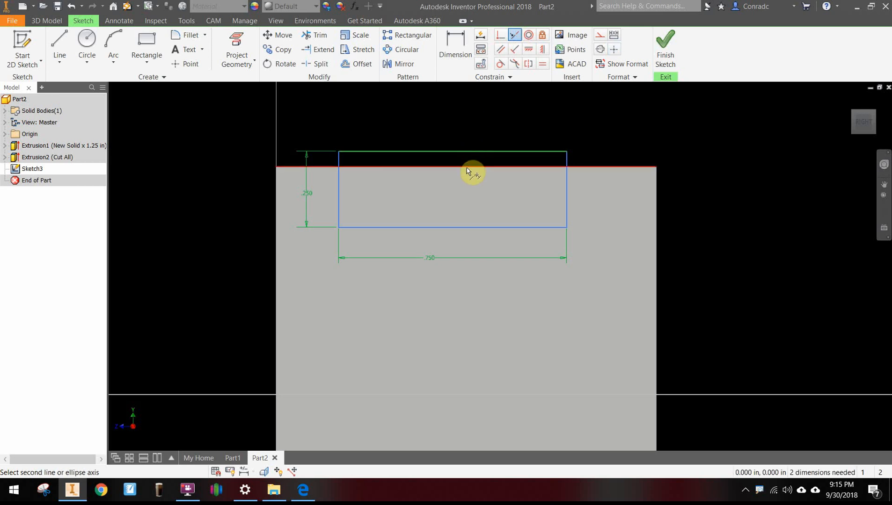
{"action": "left_click", "coordinate": [467, 168]}
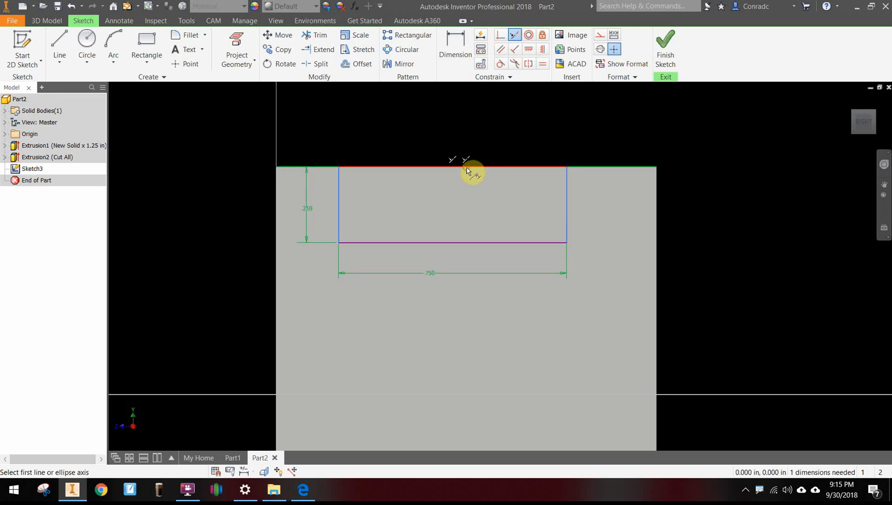
{"action": "right_click", "coordinate": [561, 131]}
{"action": "left_click", "coordinate": [590, 133]}
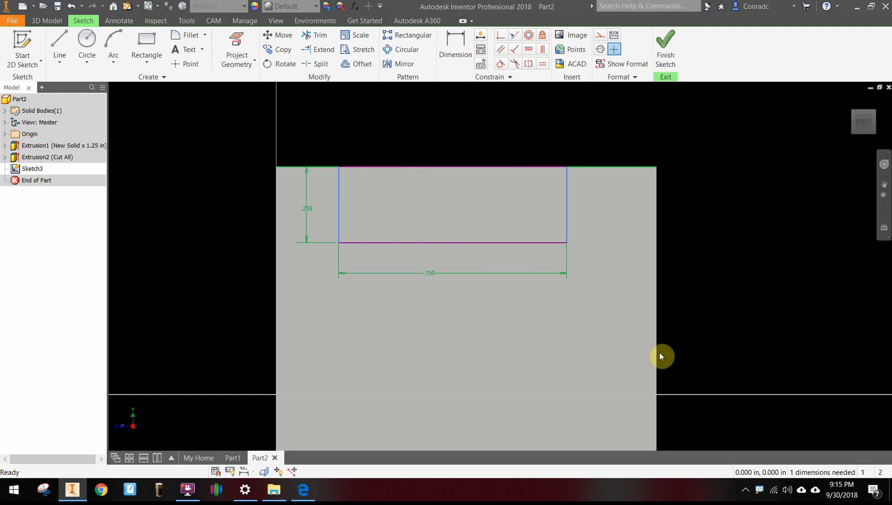
Dimension the distance between the rectangle's right side and the wall's right edge as 0.25 in, and finish the sketch.
{"action": "left_click", "coordinate": [455, 47]}
{"action": "left_click", "coordinate": [569, 208]}
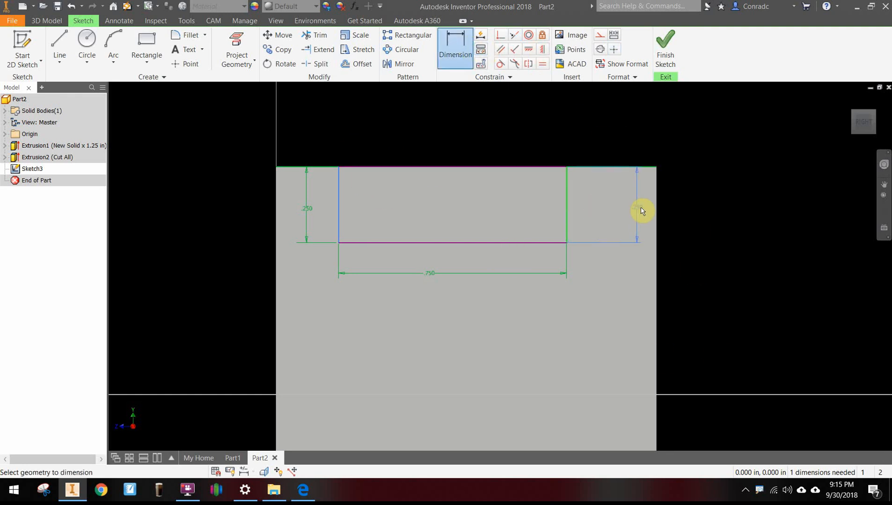
{"action": "left_click", "coordinate": [658, 203]}
{"action": "left_click", "coordinate": [623, 128]}
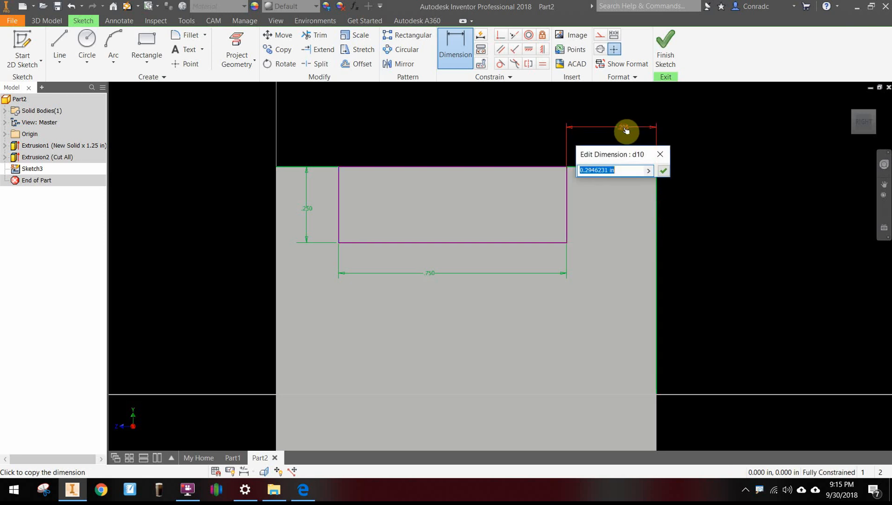
{"action": "type", "text": ".25"}
{"action": "key", "text": "Return"}
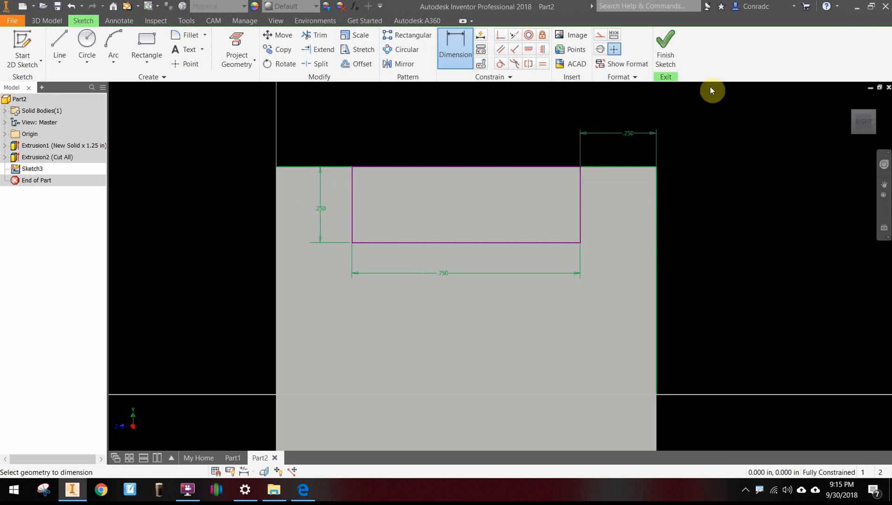
{"action": "left_click", "coordinate": [665, 43]}
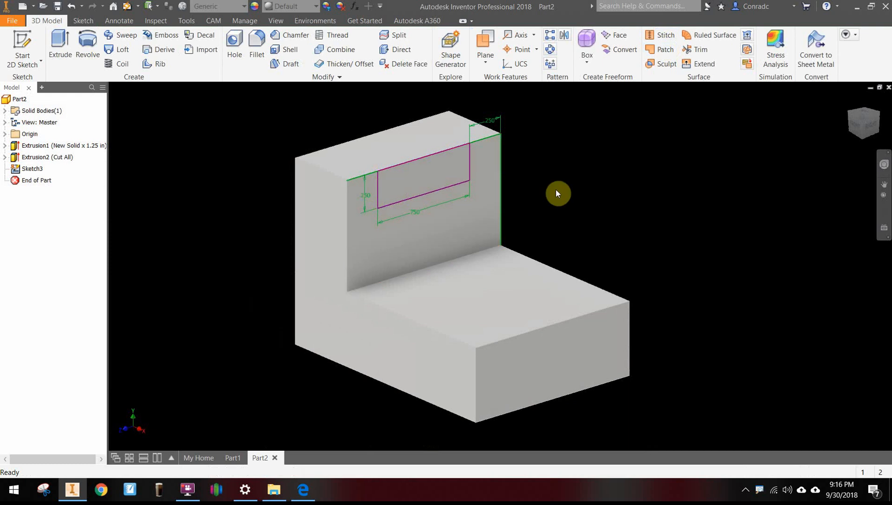
Extrude the rectangle as a cut through the upright wall, with extents set to All.
{"action": "key", "text": "e"}
{"action": "left_click", "coordinate": [456, 176]}
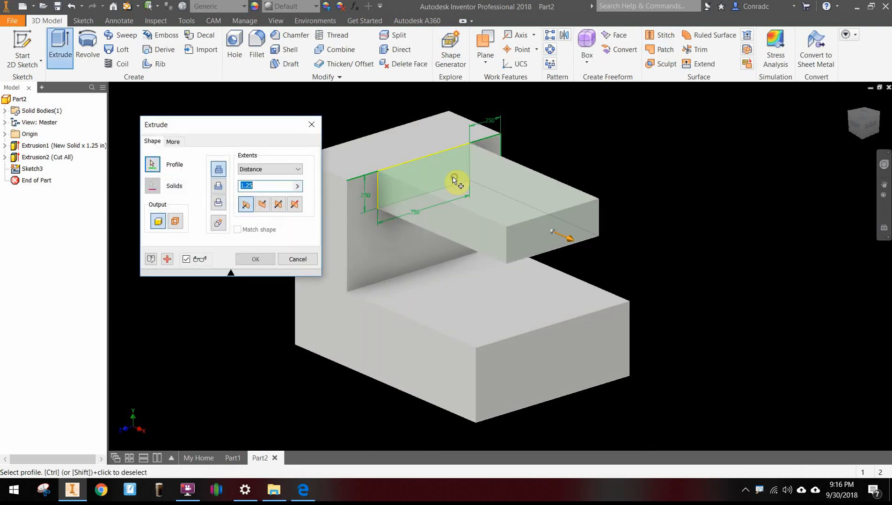
{"action": "left_click", "coordinate": [215, 187]}
{"action": "left_click", "coordinate": [262, 168]}
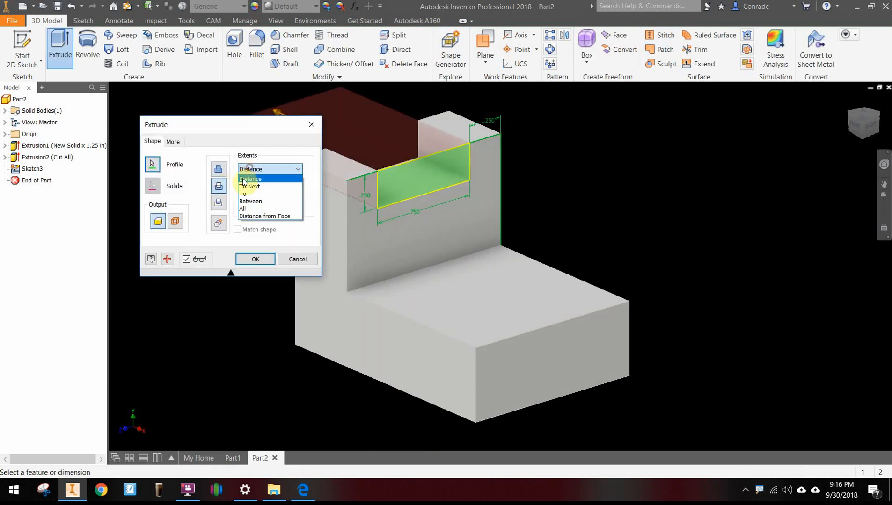
{"action": "left_click", "coordinate": [244, 211]}
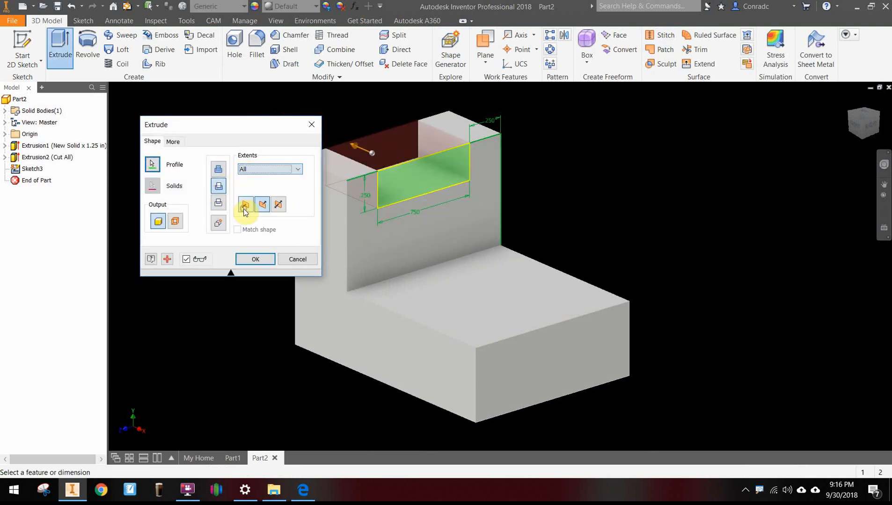
{"action": "left_click", "coordinate": [253, 260]}
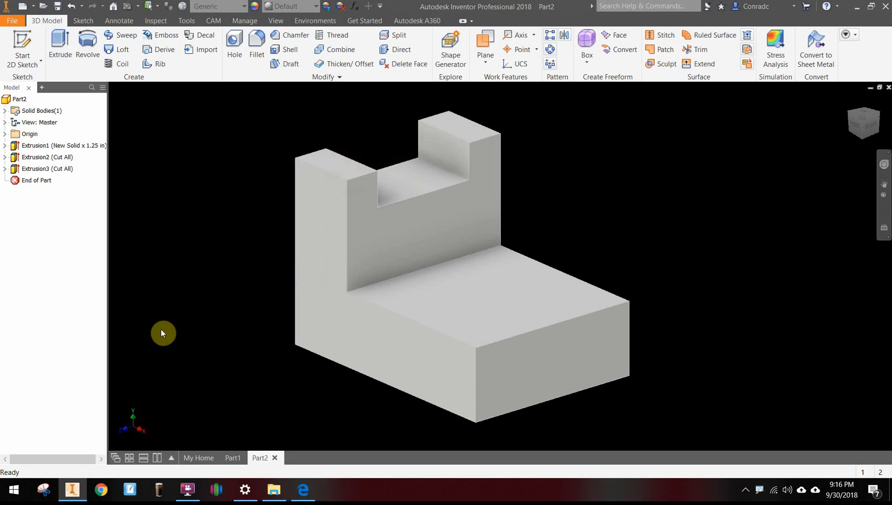
Start a sketch on the base's top face and draw a rectangle about 0.5 in wide inward from the front edge.
{"action": "left_click", "coordinate": [506, 295]}
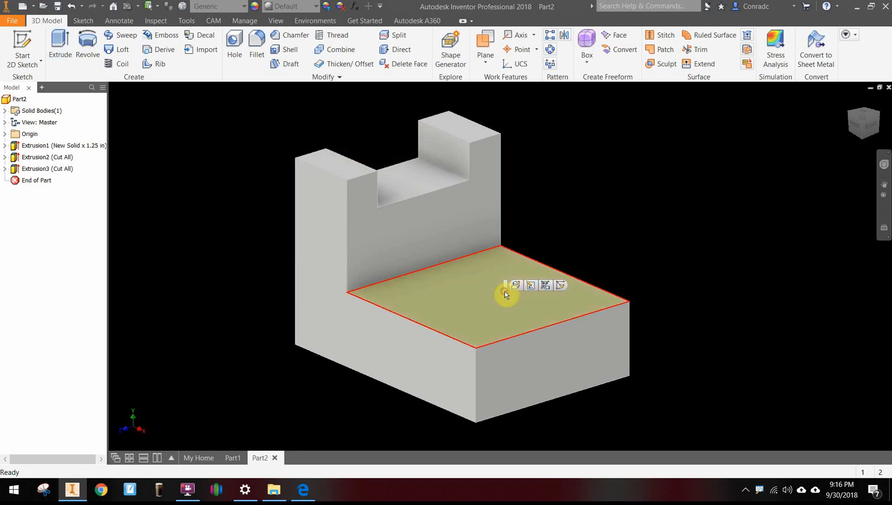
{"action": "left_click", "coordinate": [562, 284]}
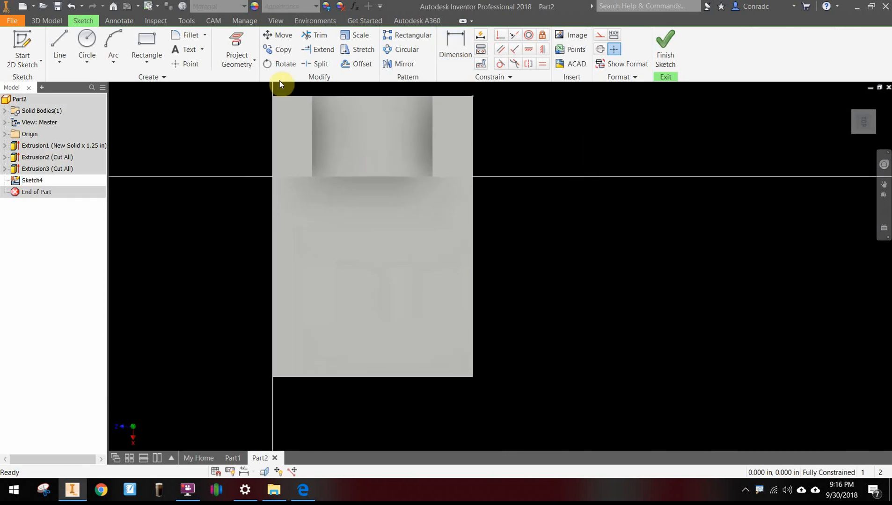
{"action": "left_click", "coordinate": [145, 38]}
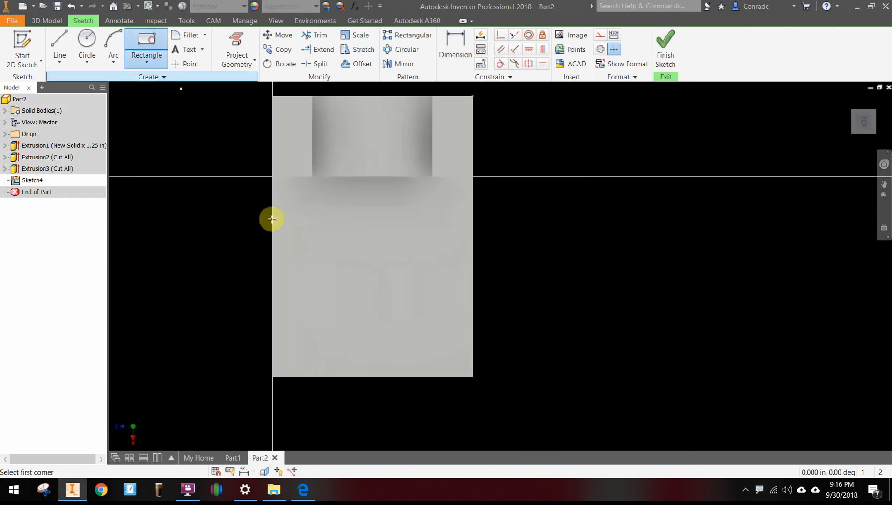
{"action": "left_click", "coordinate": [332, 380]}
{"action": "left_click", "coordinate": [413, 273]}
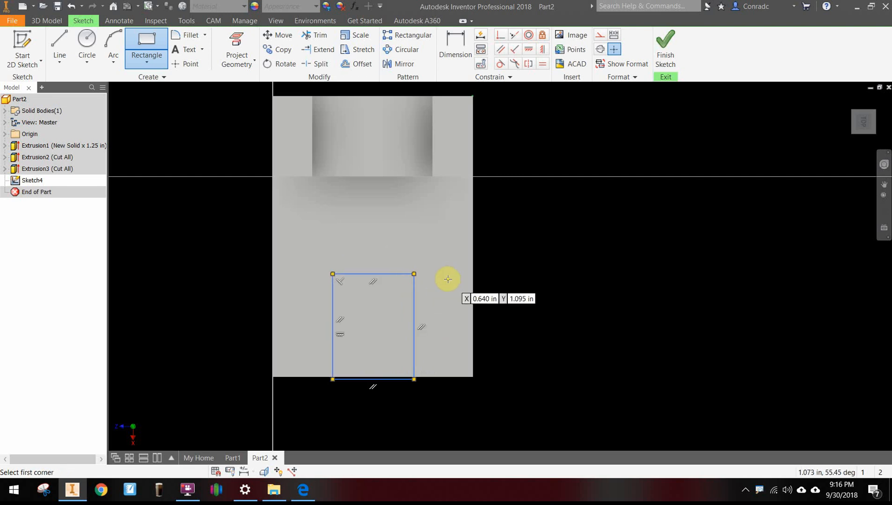
{"action": "right_click", "coordinate": [448, 280]}
{"action": "left_click", "coordinate": [482, 282]}
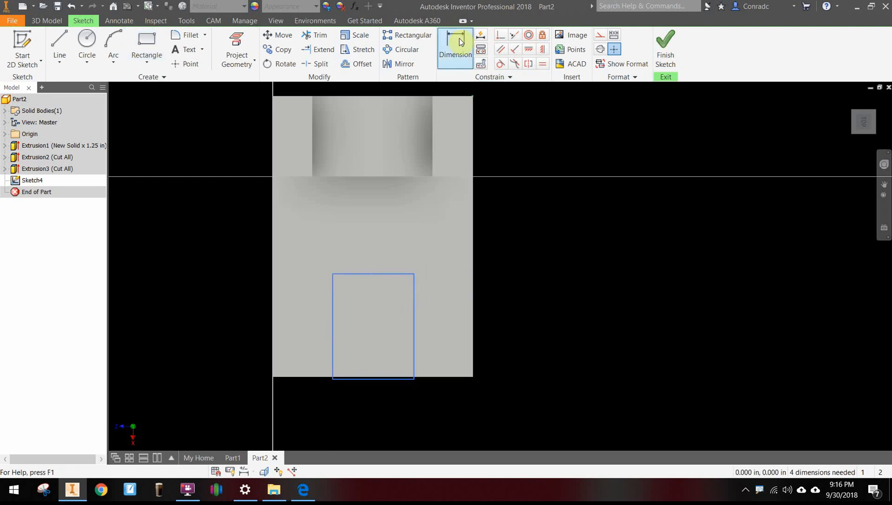
Make the lower side of the rectangle on the base collinear with the base's front edge.
{"action": "left_click", "coordinate": [514, 34]}
{"action": "left_click", "coordinate": [401, 380]}
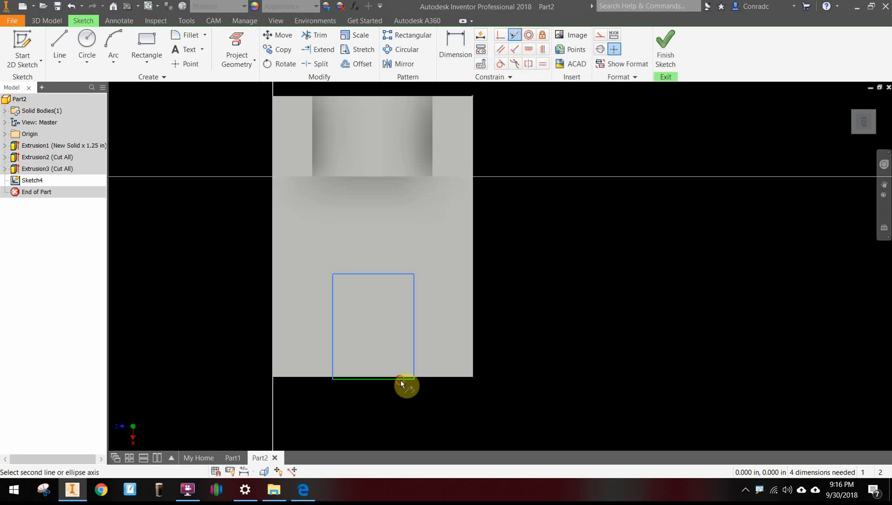
{"action": "left_click", "coordinate": [422, 378]}
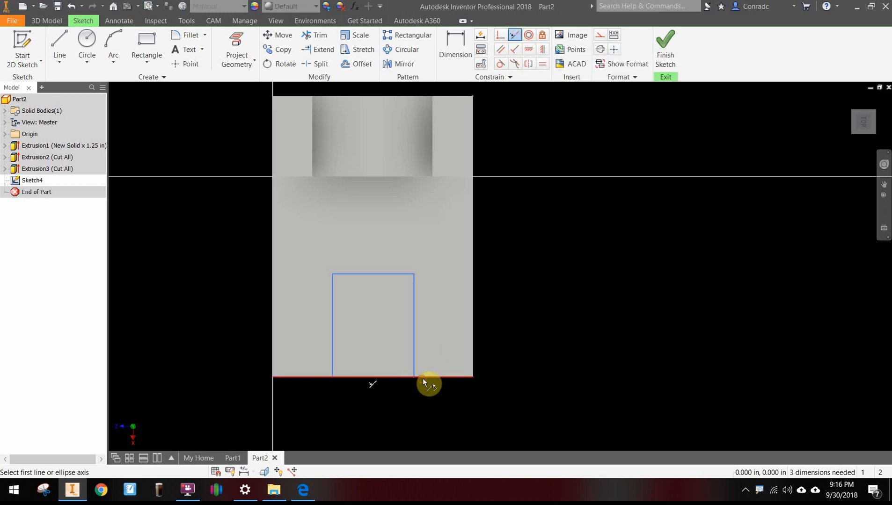
Dimension the rectangle on the base as 0.25 in wide and 0.75 in long.
{"action": "left_click", "coordinate": [455, 49]}
{"action": "left_click", "coordinate": [372, 259]}
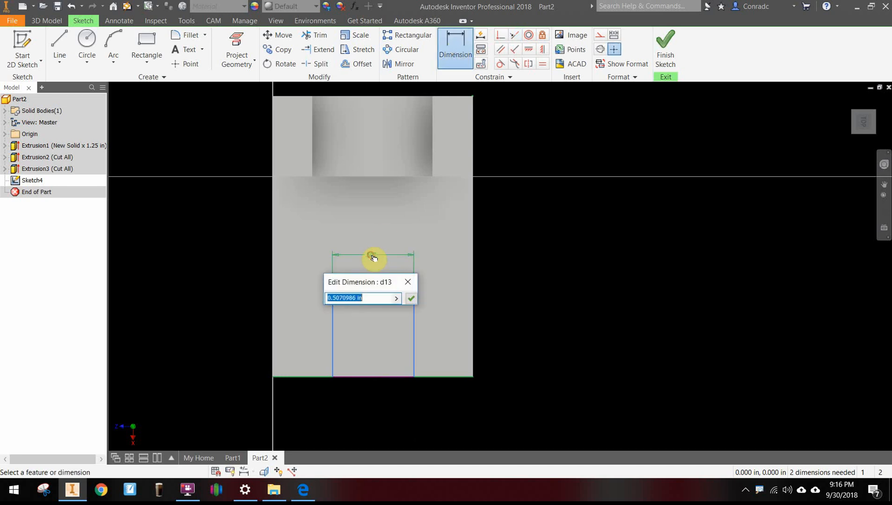
{"action": "type", "text": ".25"}
{"action": "key", "text": "Return"}
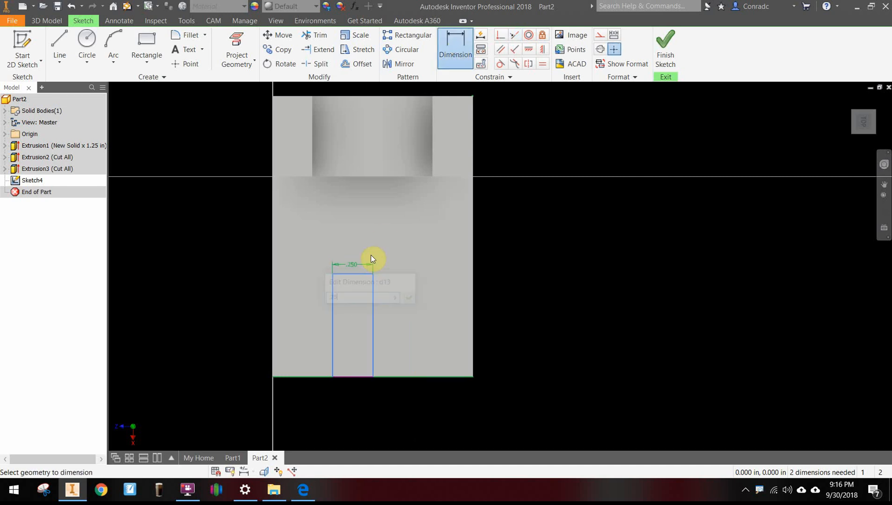
{"action": "left_click", "coordinate": [331, 300]}
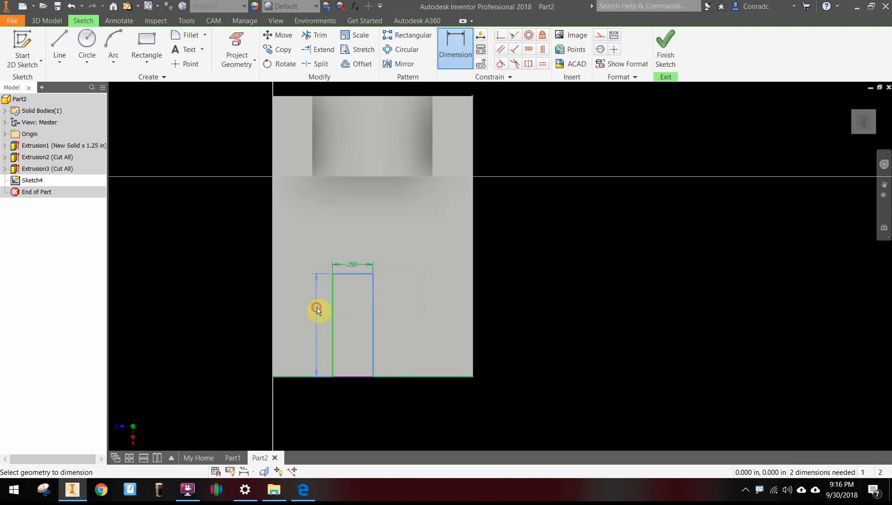
{"action": "left_click", "coordinate": [316, 311]}
{"action": "type", "text": ".75"}
{"action": "key", "text": "Return"}
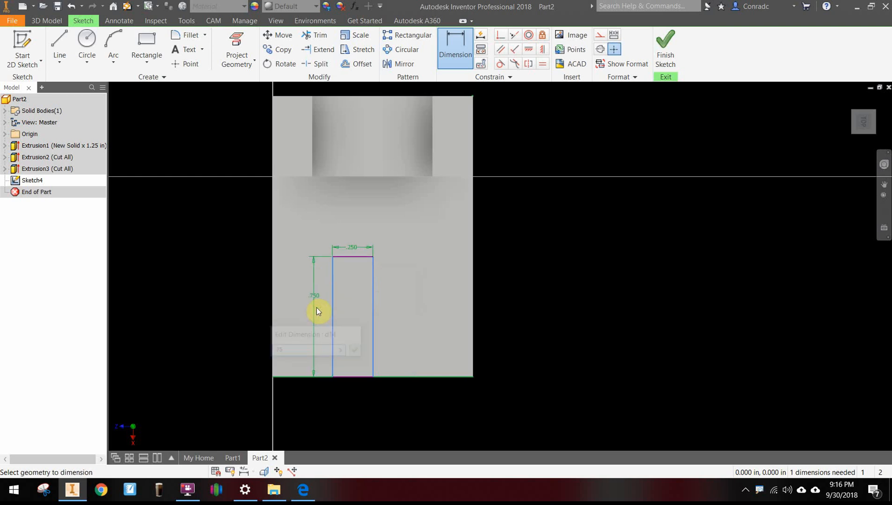
{"action": "left_click", "coordinate": [460, 54]}
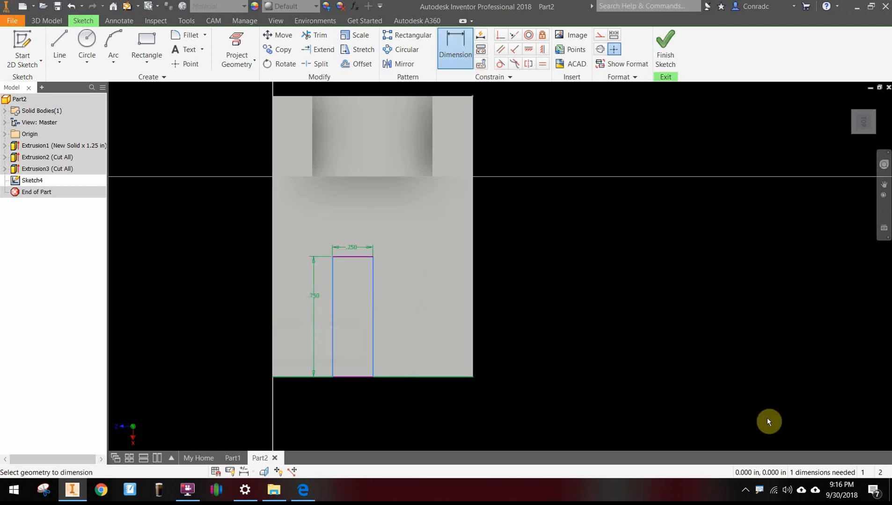
Dimension the slot rectangle's near long side 0.5 in from the base's left side edge and finish the sketch.
{"action": "left_click", "coordinate": [273, 364]}
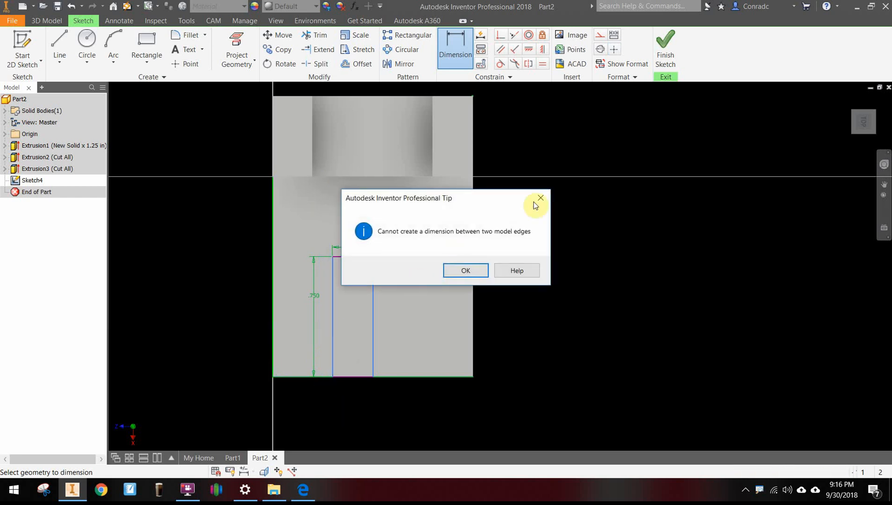
{"action": "left_click", "coordinate": [538, 199]}
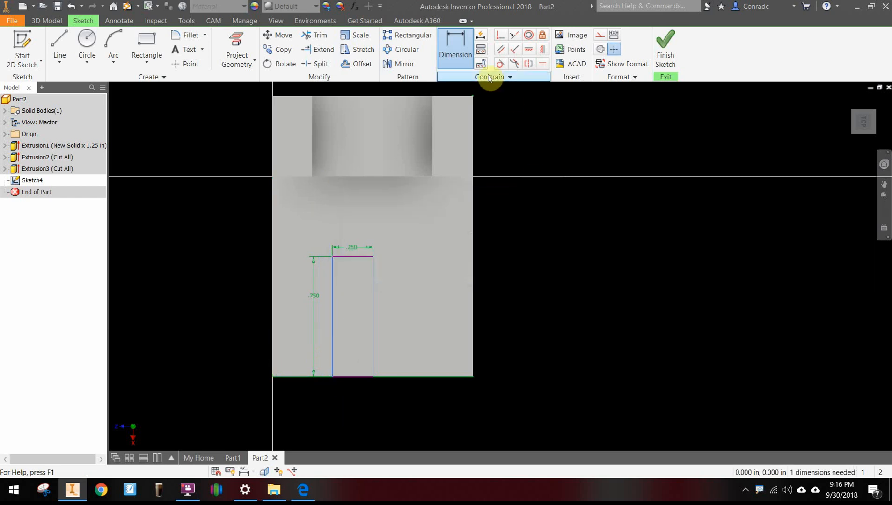
{"action": "left_click", "coordinate": [273, 331]}
{"action": "left_click", "coordinate": [332, 331]}
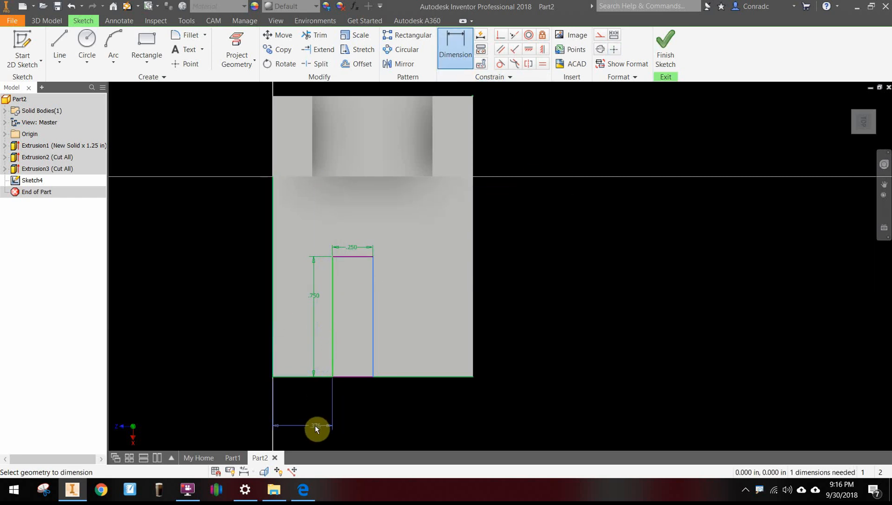
{"action": "left_click", "coordinate": [310, 414]}
{"action": "type", "text": ".5"}
{"action": "key", "text": "Return"}
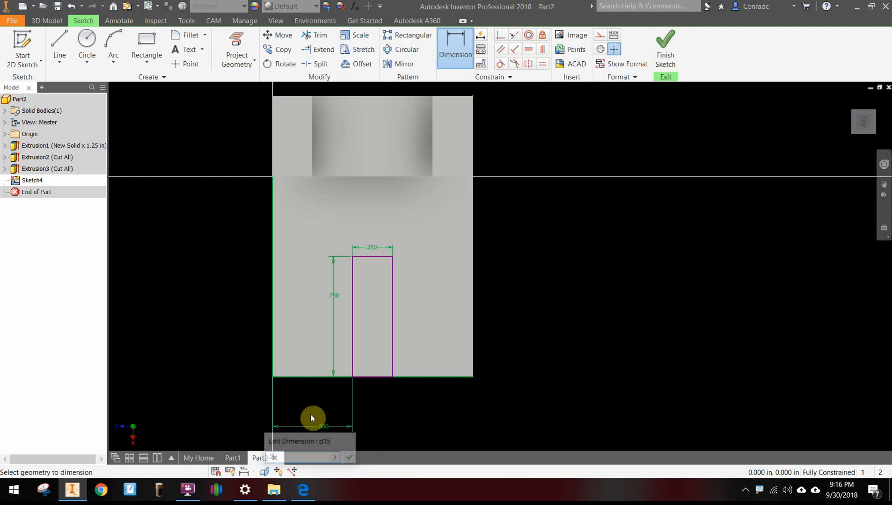
{"action": "left_click", "coordinate": [665, 47]}
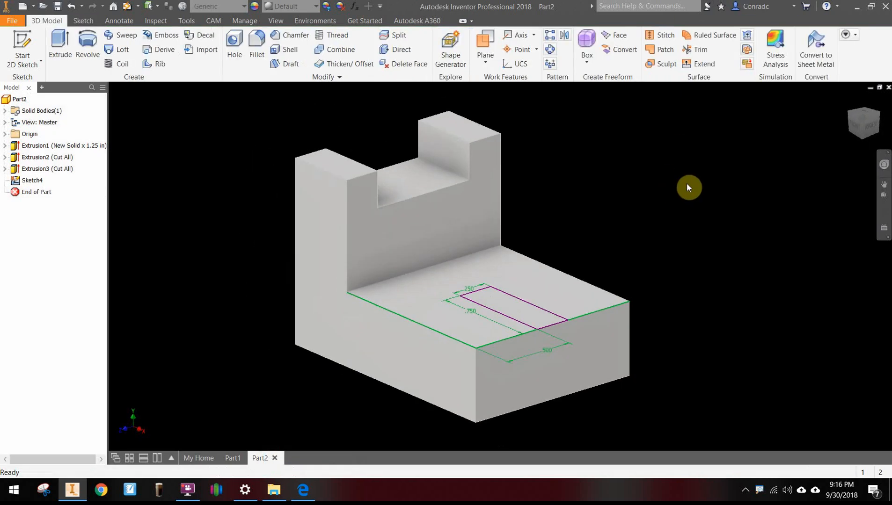
Extrude the slot rectangle as a cut down through the base, with extents set to All.
{"action": "key", "text": "e"}
{"action": "left_click", "coordinate": [553, 314]}
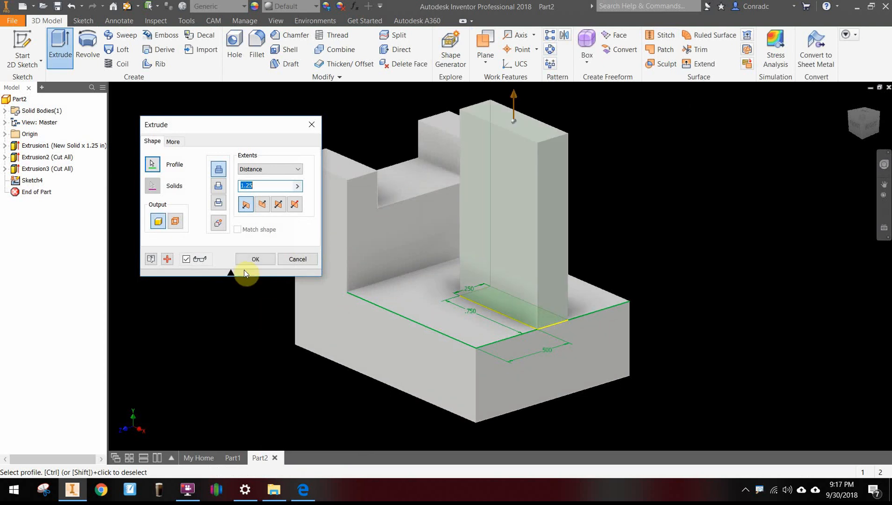
{"action": "left_click", "coordinate": [218, 186]}
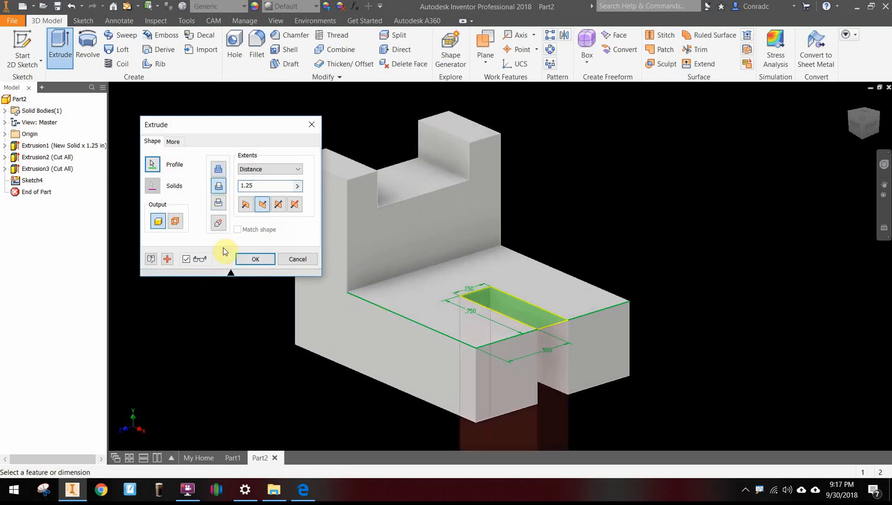
{"action": "left_click", "coordinate": [266, 169]}
{"action": "left_click", "coordinate": [244, 210]}
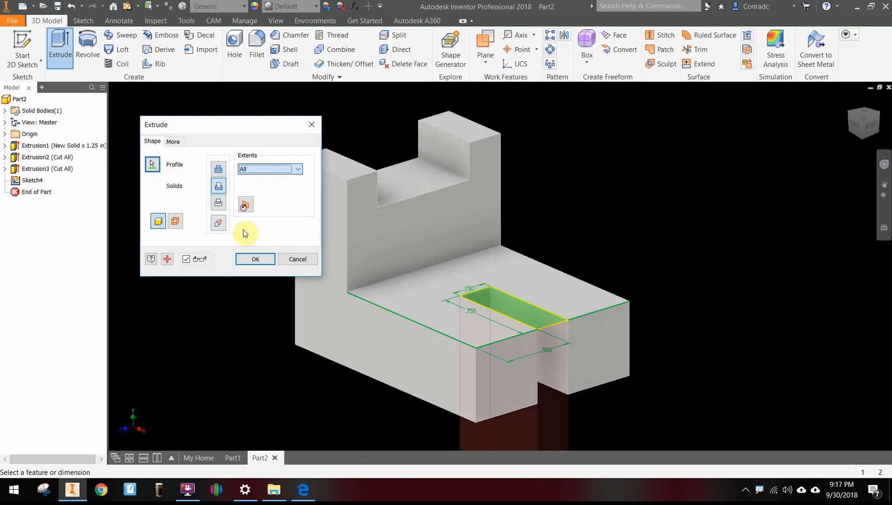
{"action": "left_click", "coordinate": [255, 259]}
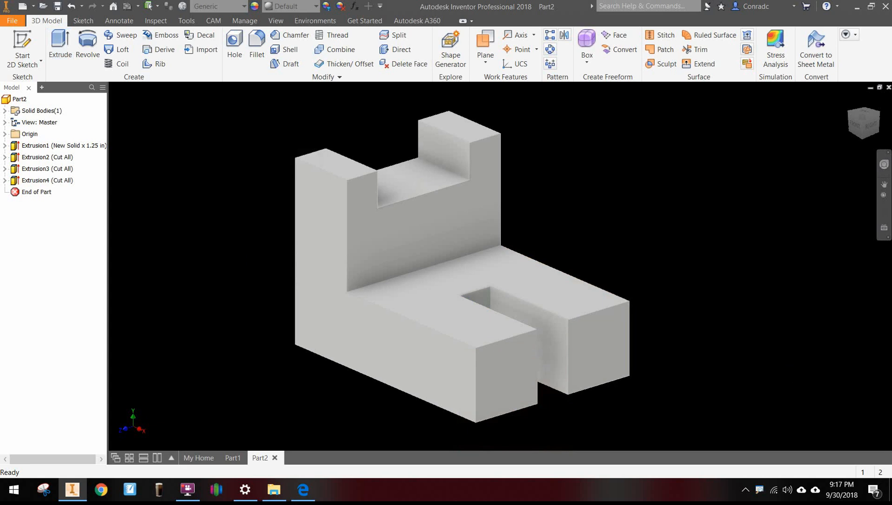
{"action": "middle_click_drag", "start_coordinate": [680, 176], "coordinate": [706, 189]}
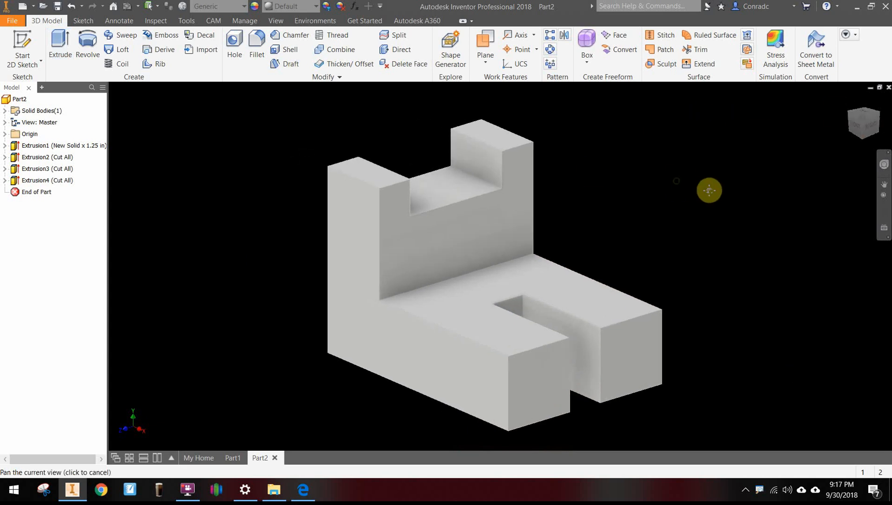